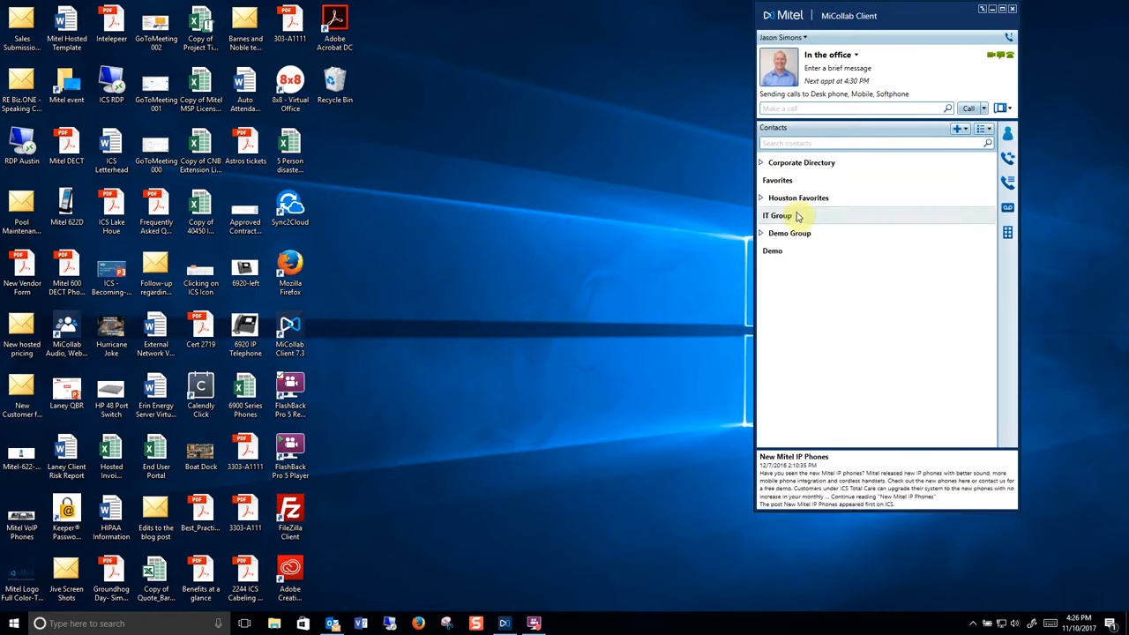
left_click(794, 144)
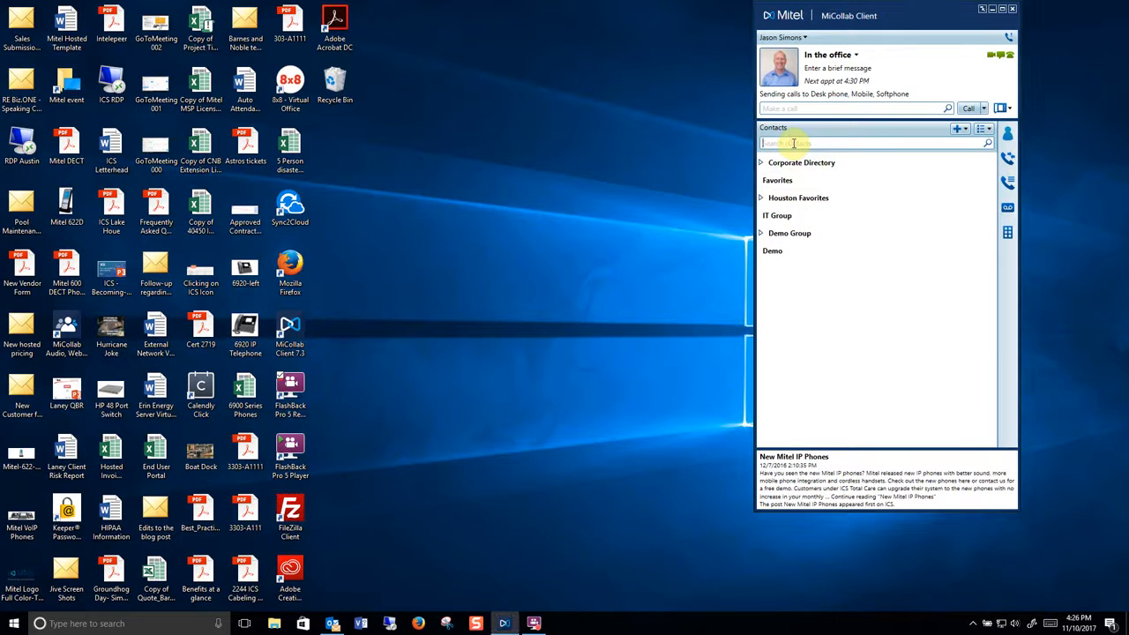
type("Scott")
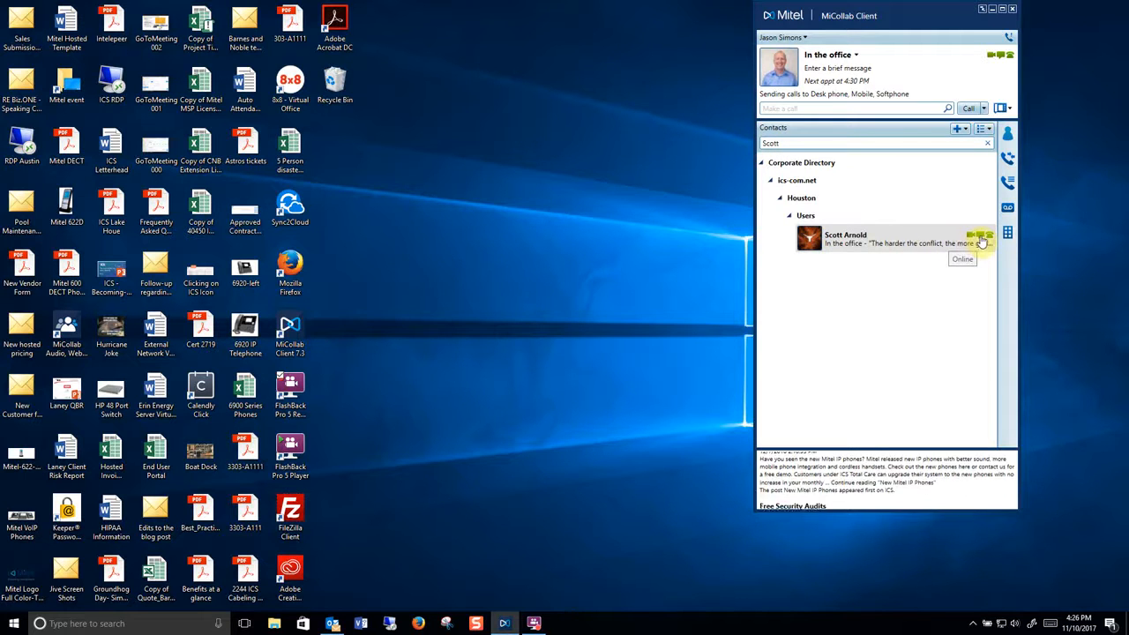
right_click(920, 240)
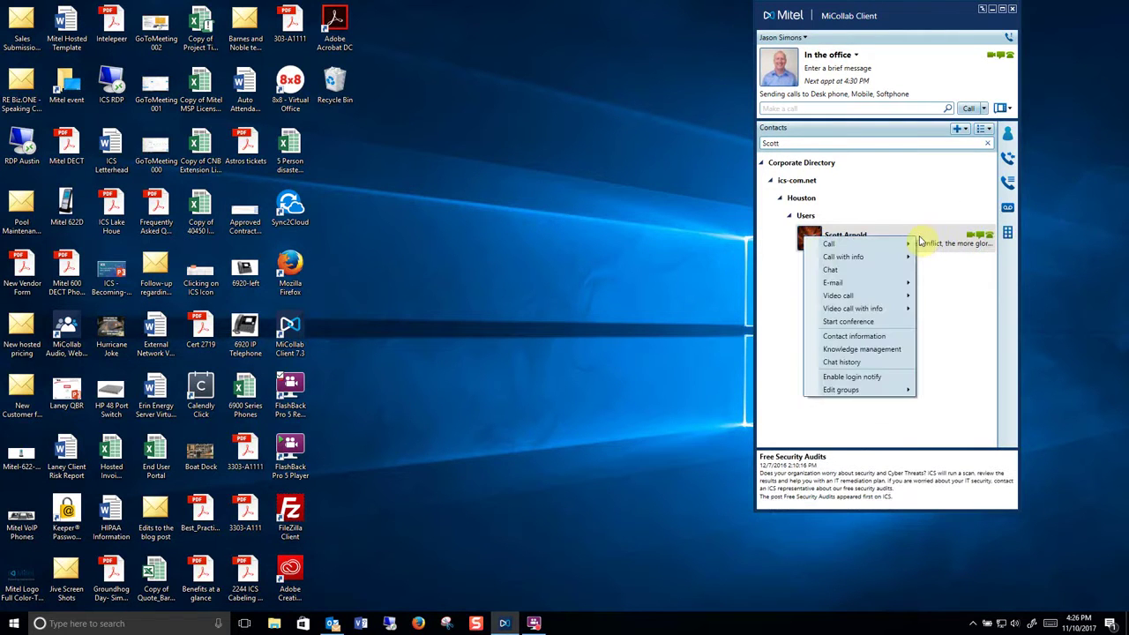
left_click(868, 322)
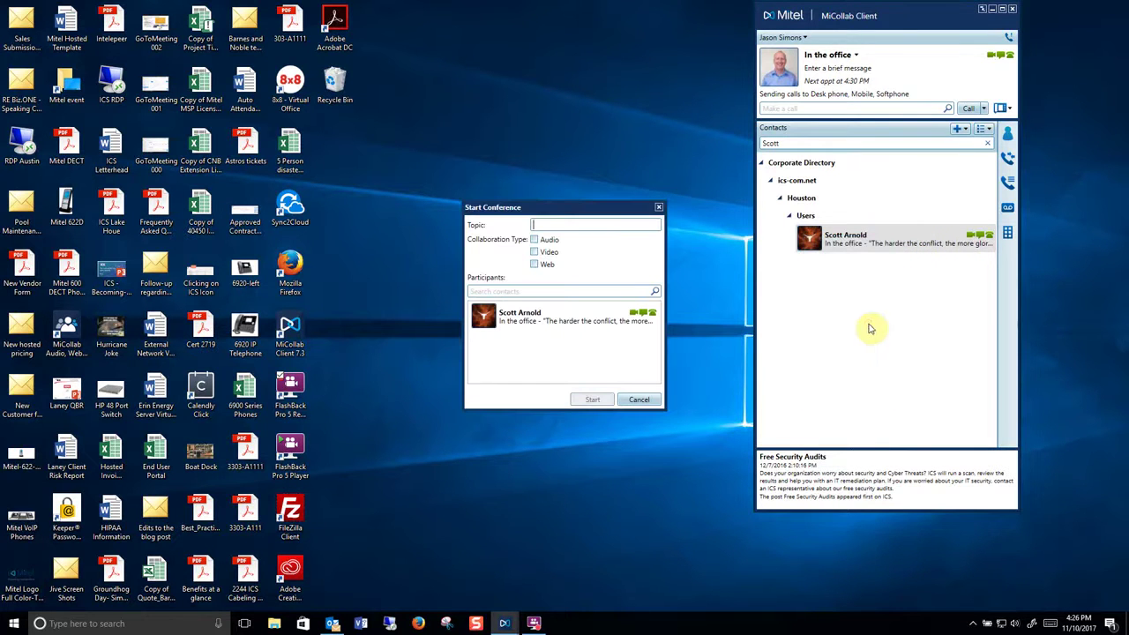
left_click(568, 228)
type("Demo Conference")
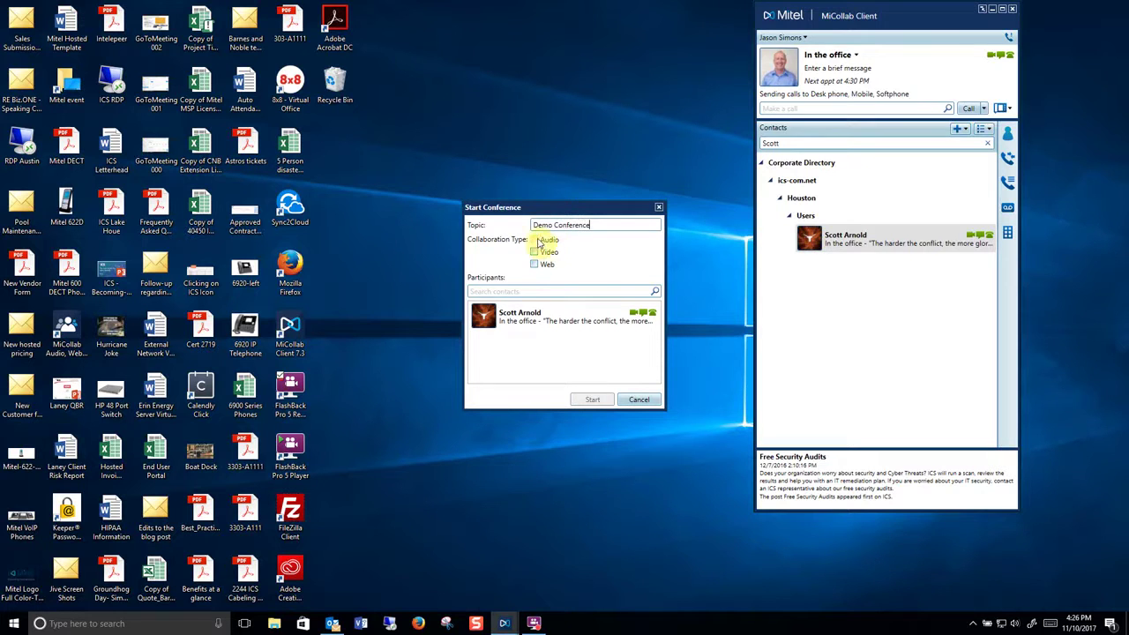
left_click(534, 240)
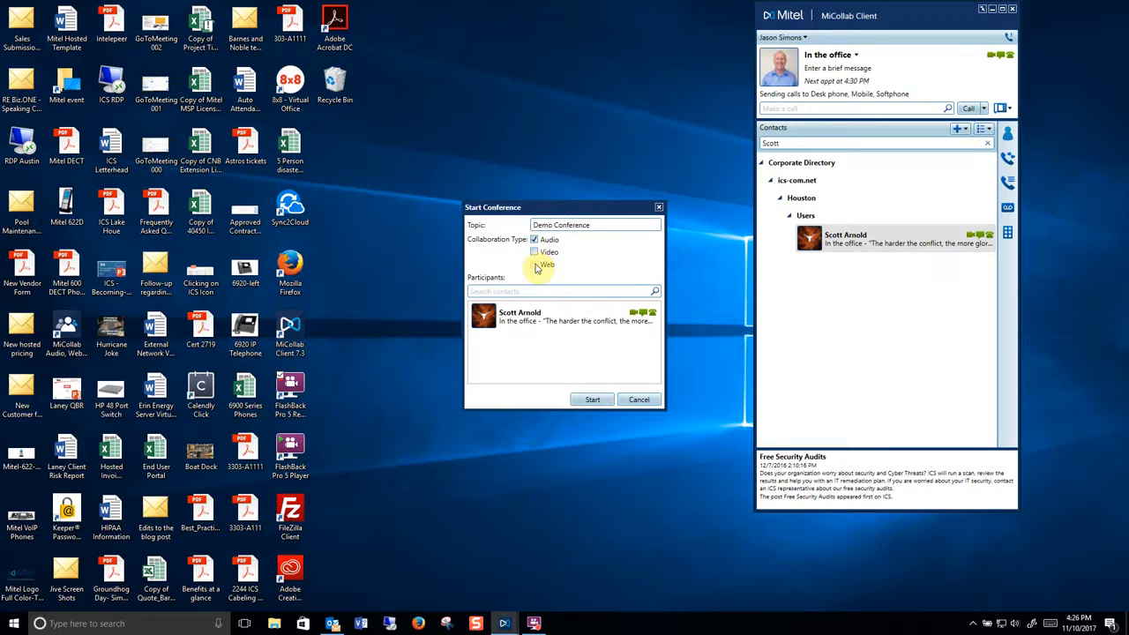
left_click(534, 264)
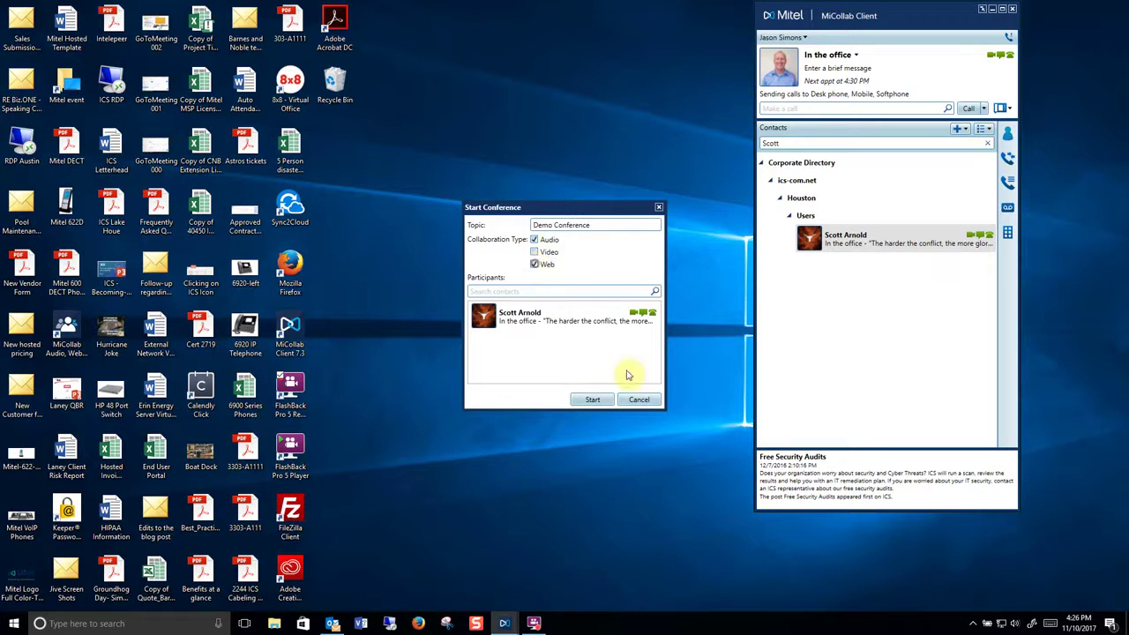
left_click(592, 399)
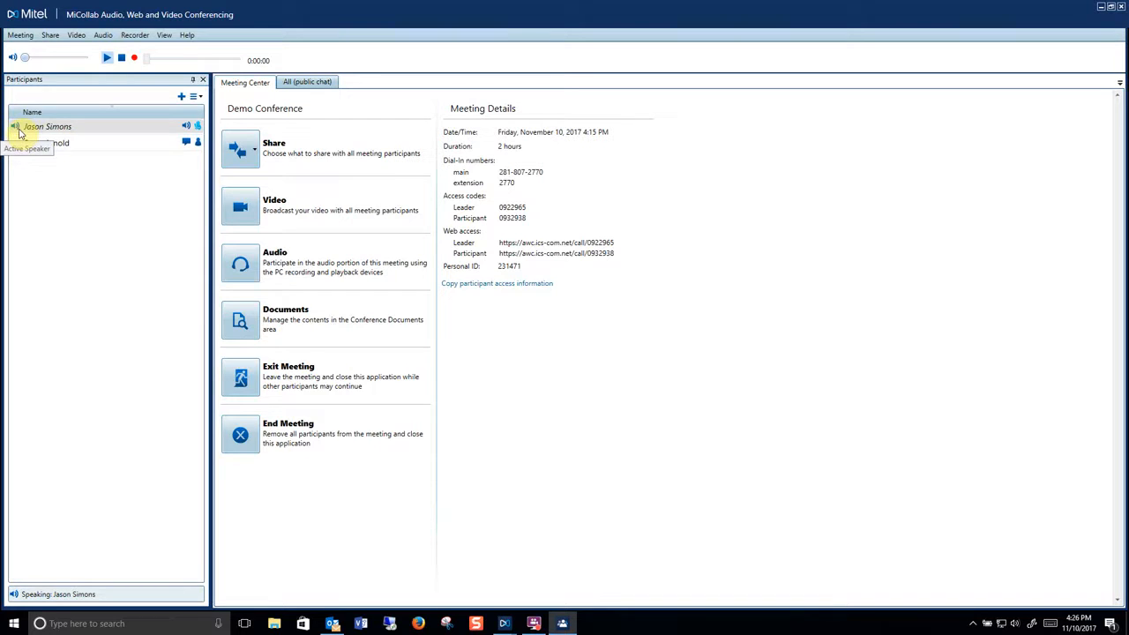
left_click(60, 144)
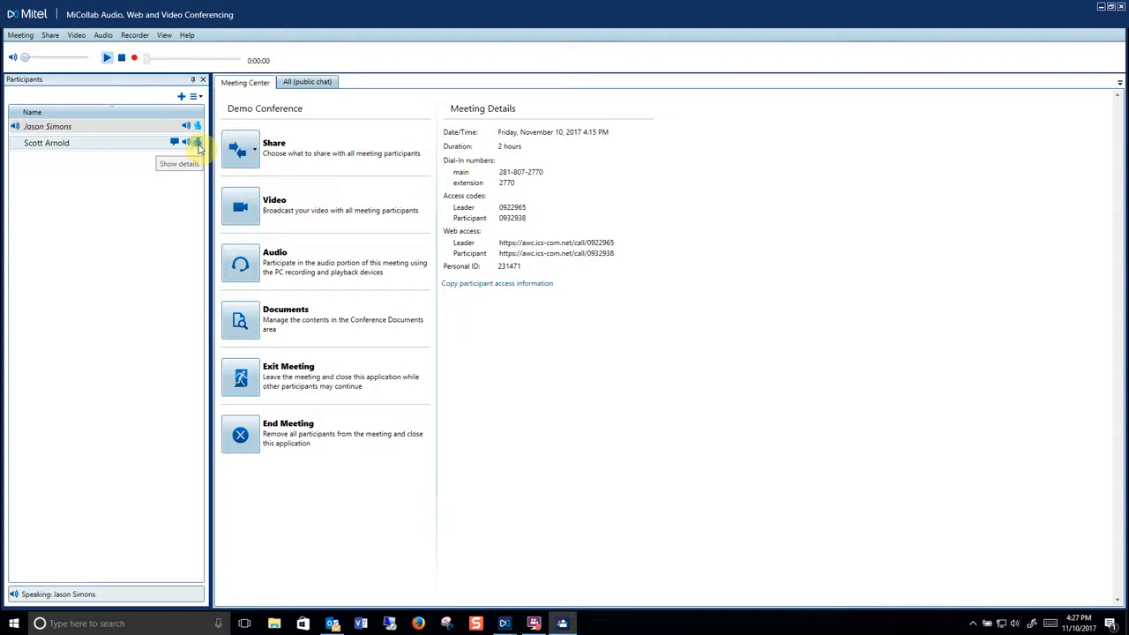
left_click(196, 143)
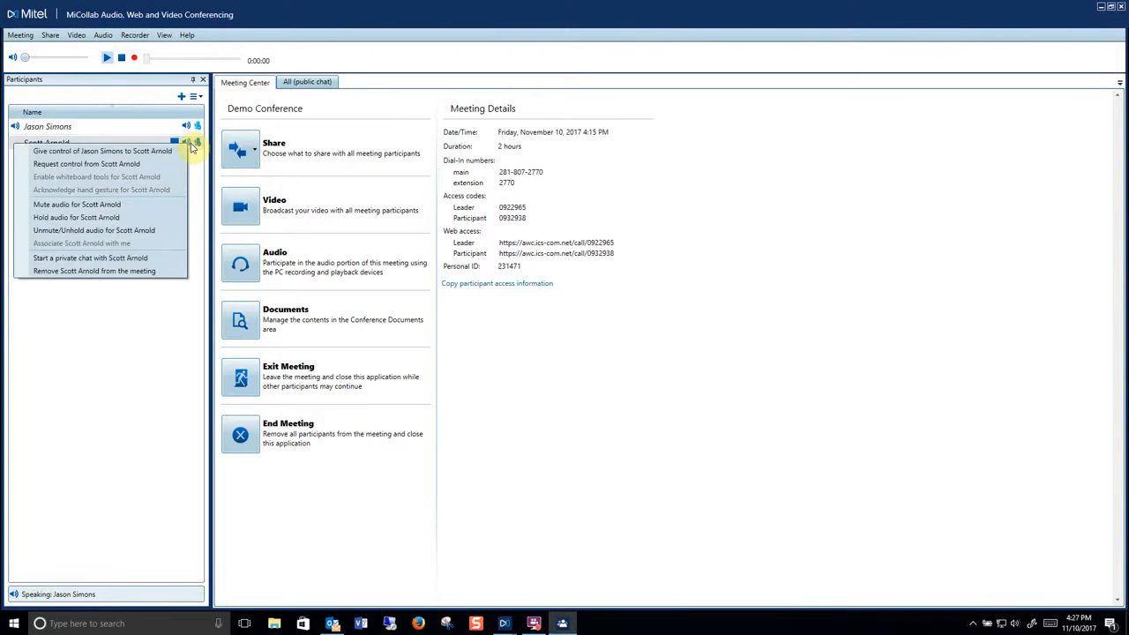
left_click(109, 209)
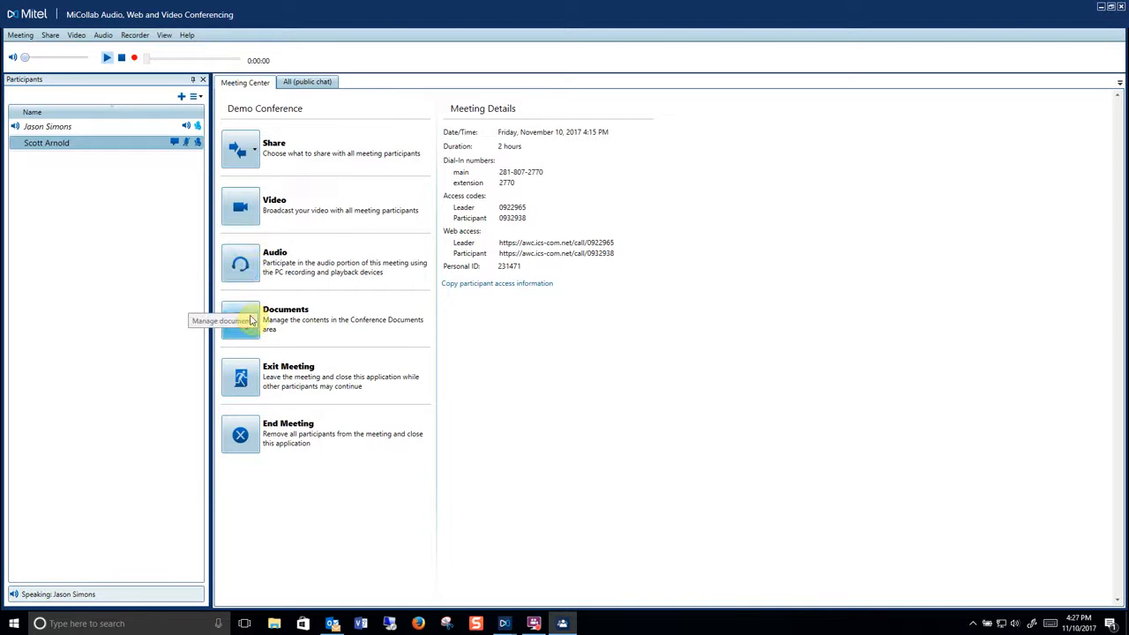
right_click(164, 143)
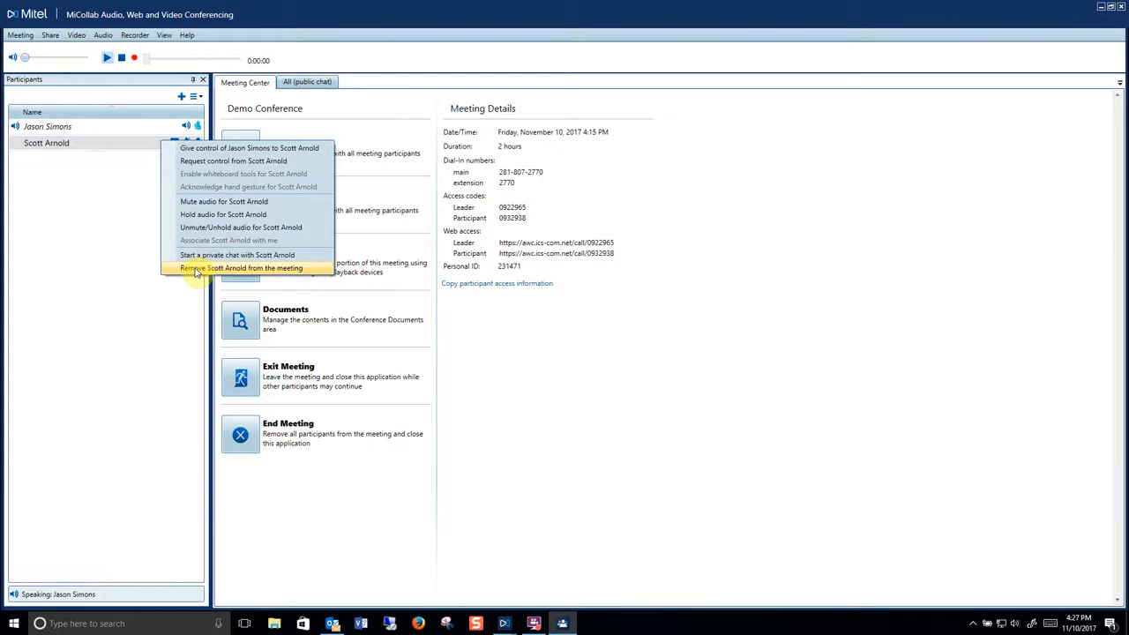
left_click(196, 269)
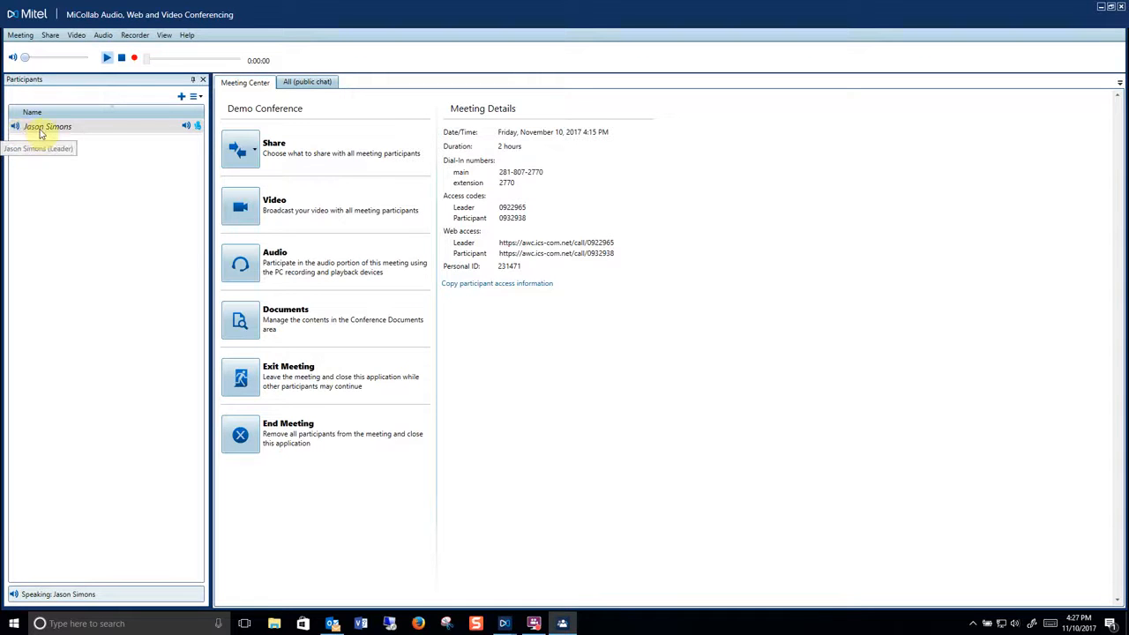
right_click(43, 128)
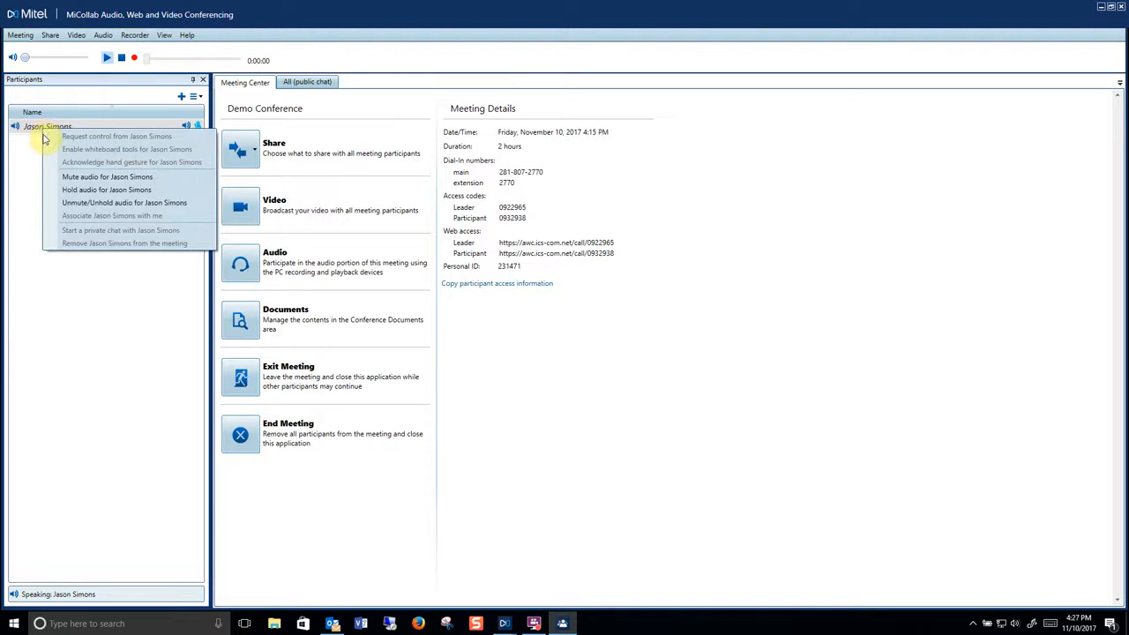
left_click(88, 277)
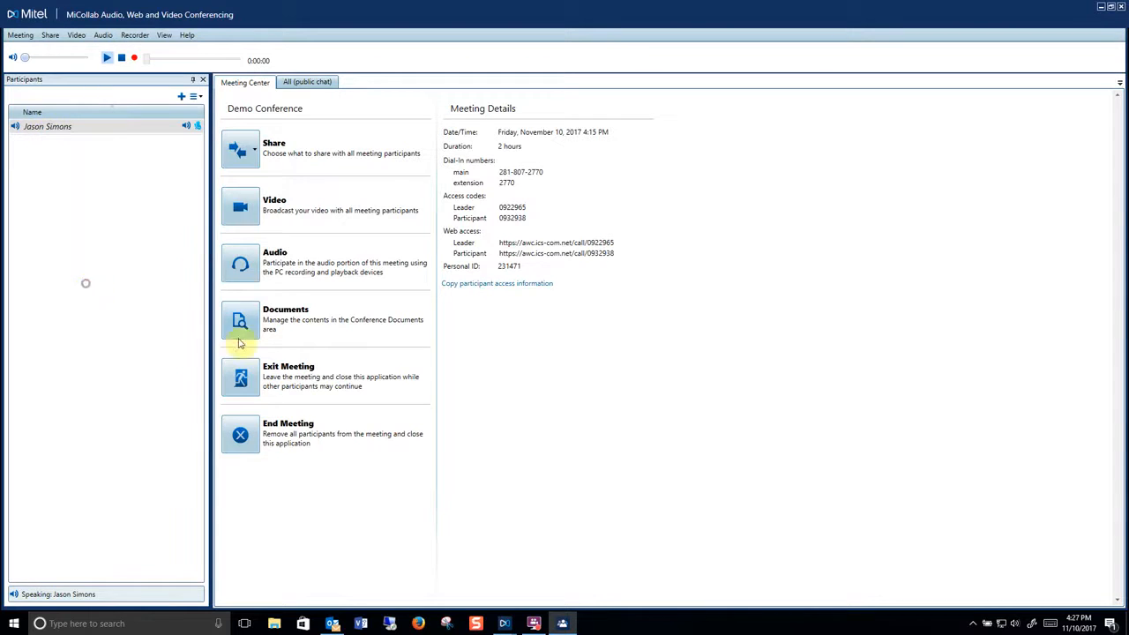
Step: Share a screen region sized to cover most of the desktop, then stop that share
left_click(243, 156)
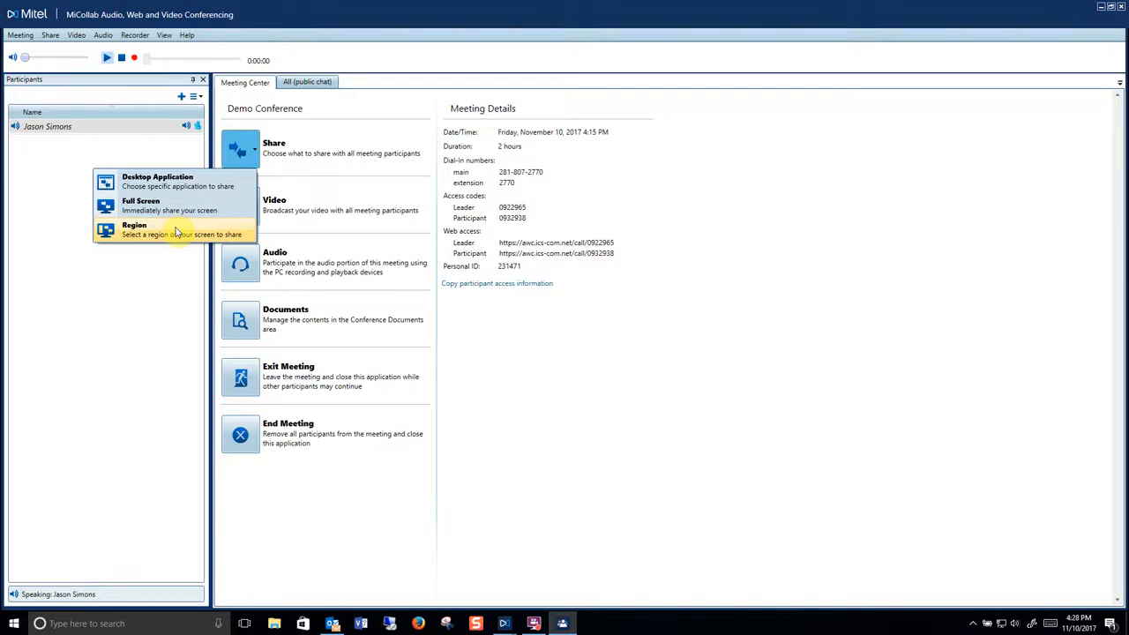
left_click(176, 231)
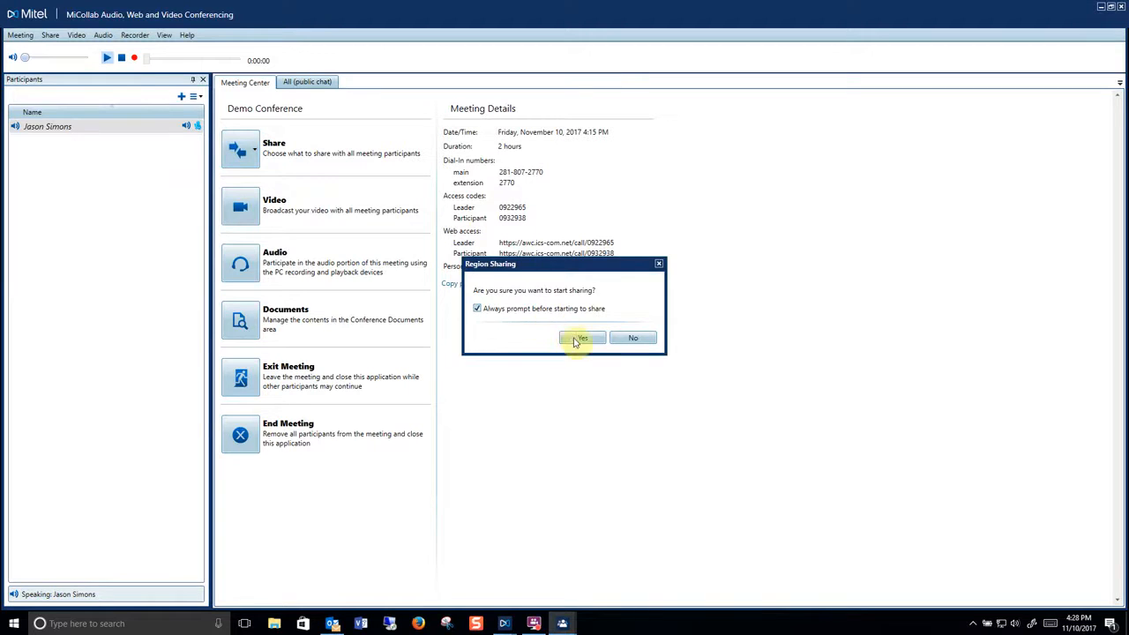
left_click(575, 339)
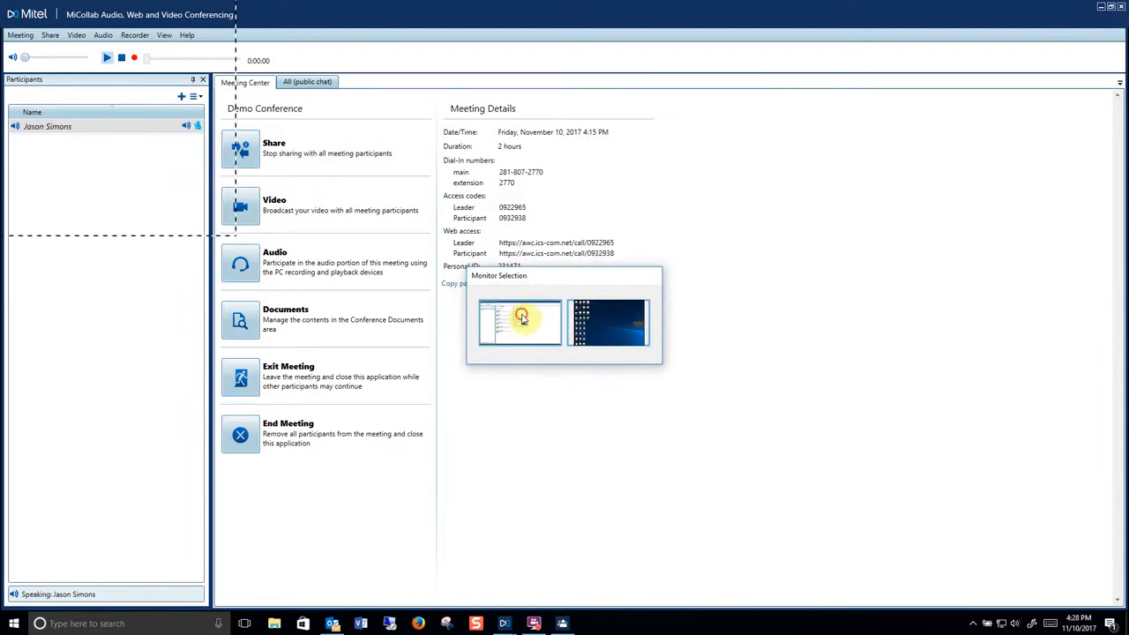
left_click(520, 314)
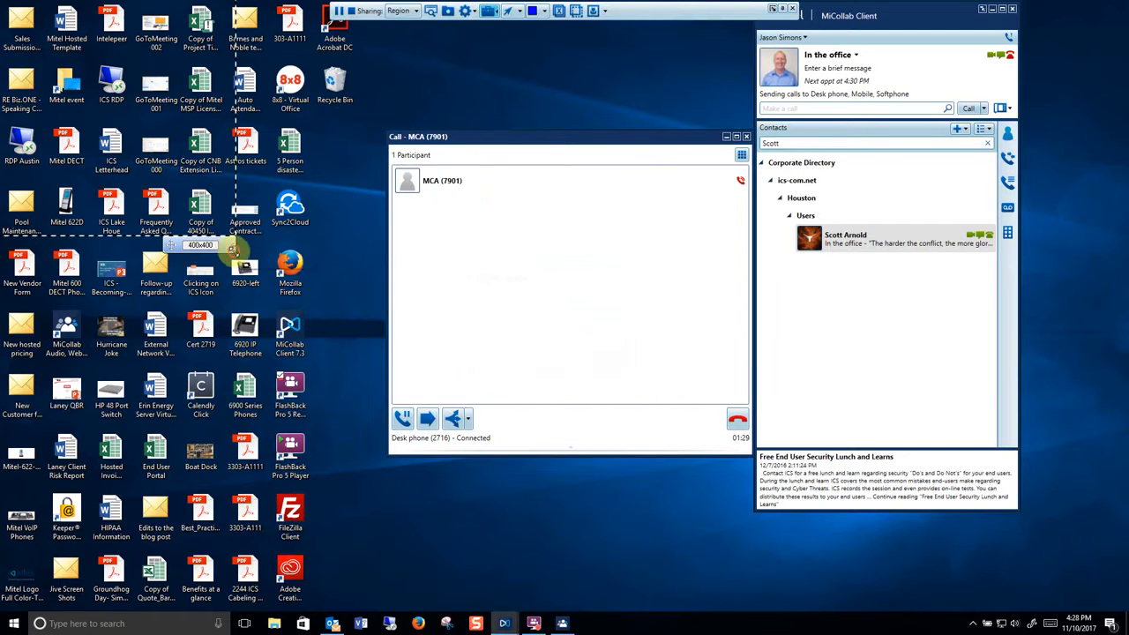
mouse_move(237, 238)
left_mouse_down()
mouse_move(608, 364)
mouse_move(838, 492)
left_mouse_up()
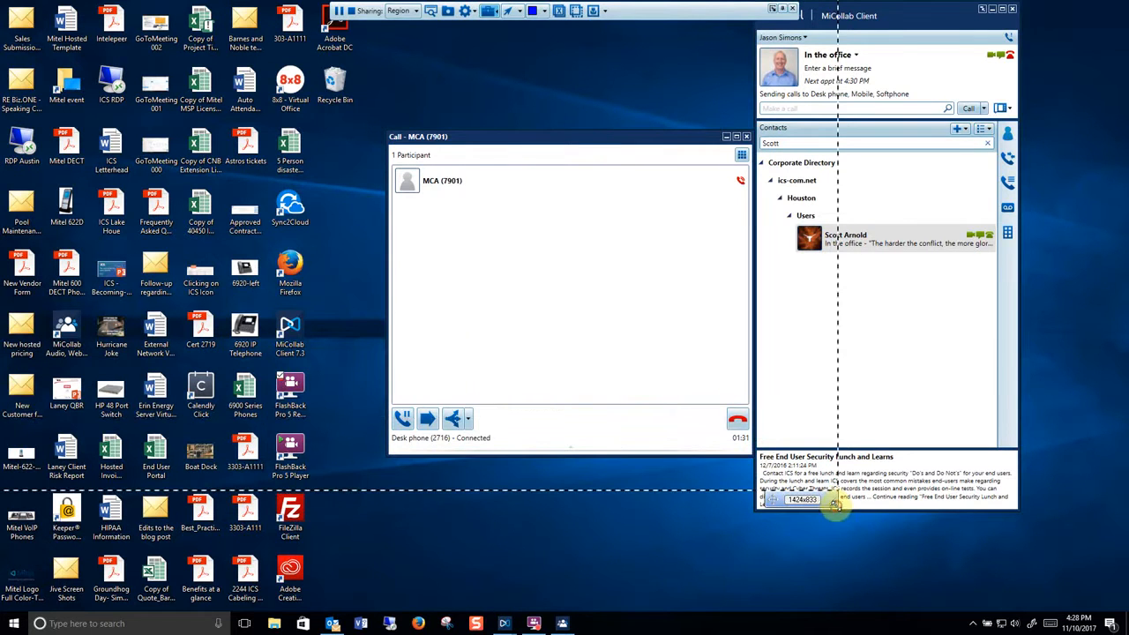
left_click(353, 10)
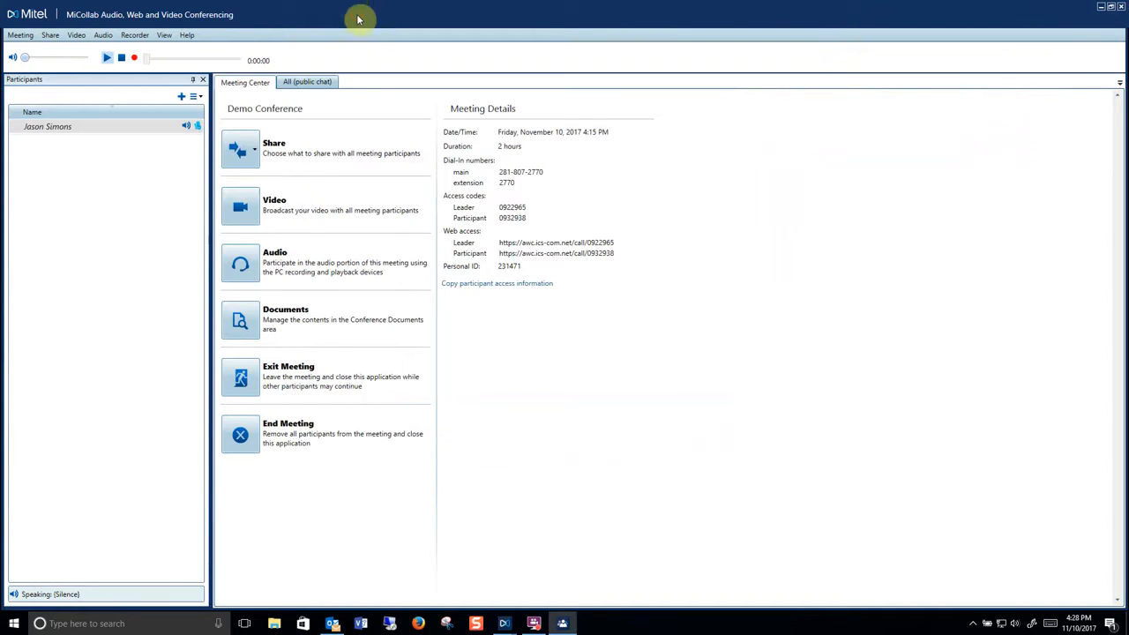
Step: Share the full screen from the desktop monitor with the meeting
left_click(241, 150)
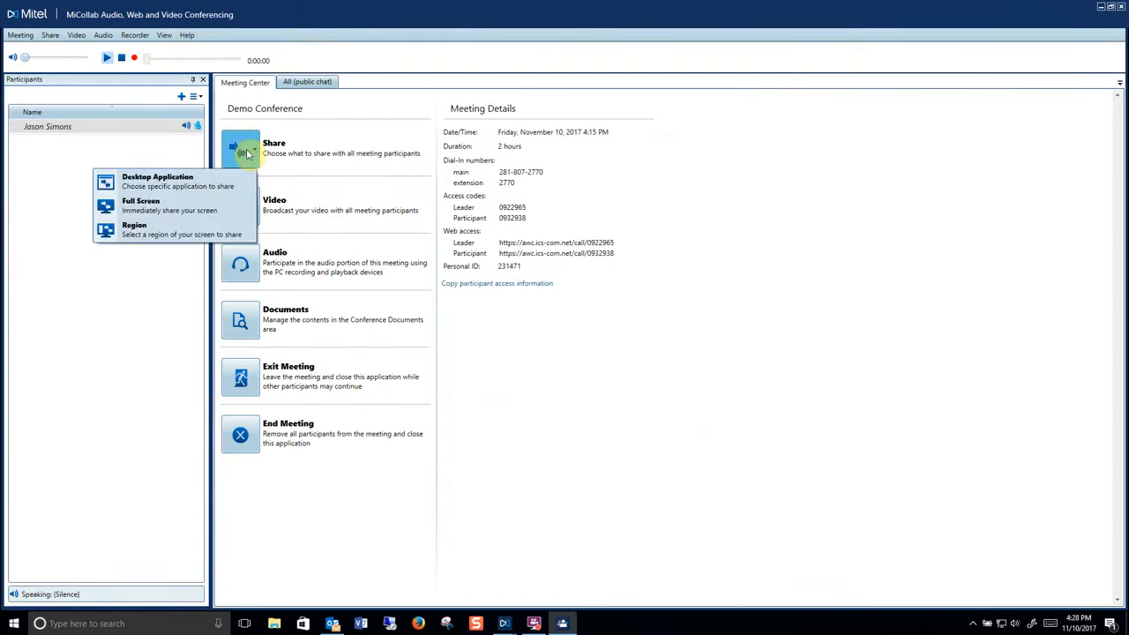
left_click(173, 204)
left_click(564, 338)
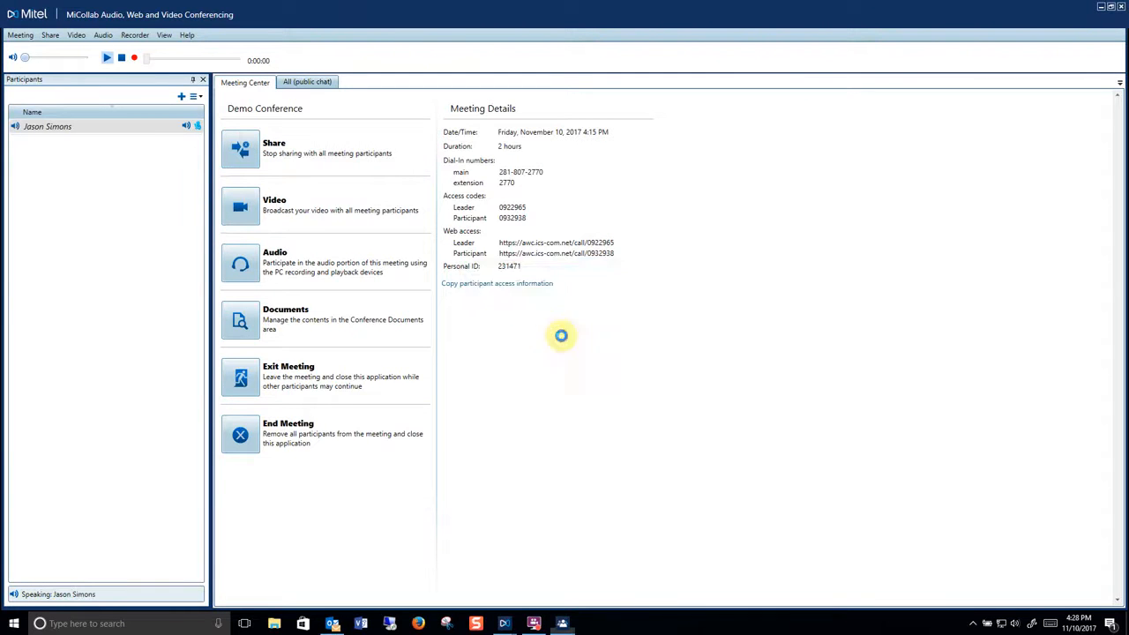
left_click(608, 323)
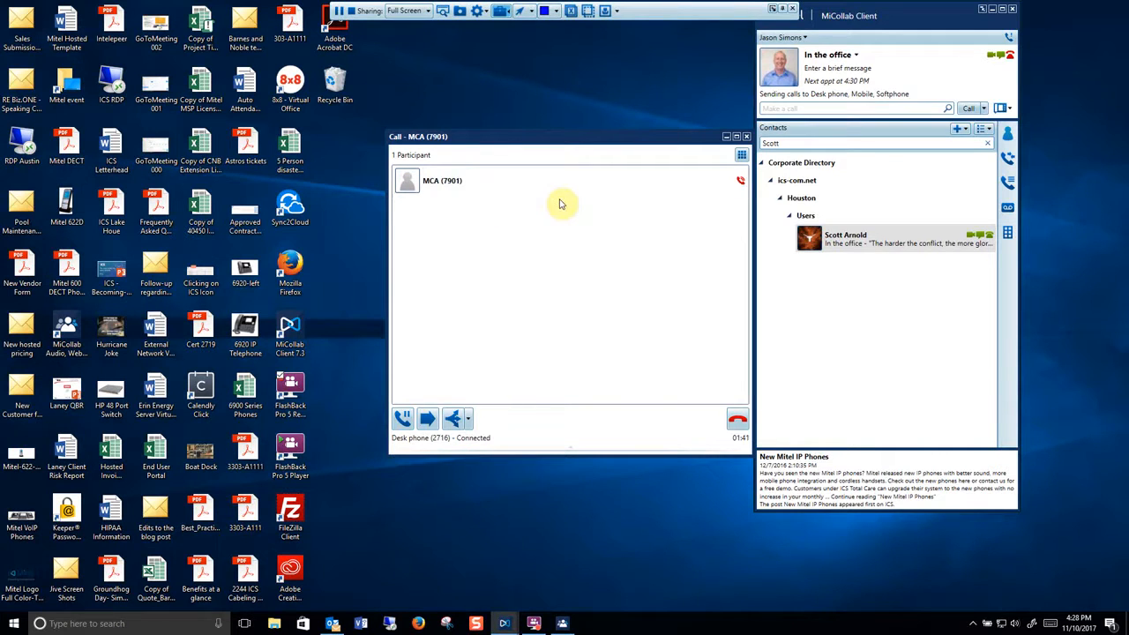
Step: Preview the shared screen and start a meeting recording saved as 'Test Record' on the Desktop
left_click(448, 13)
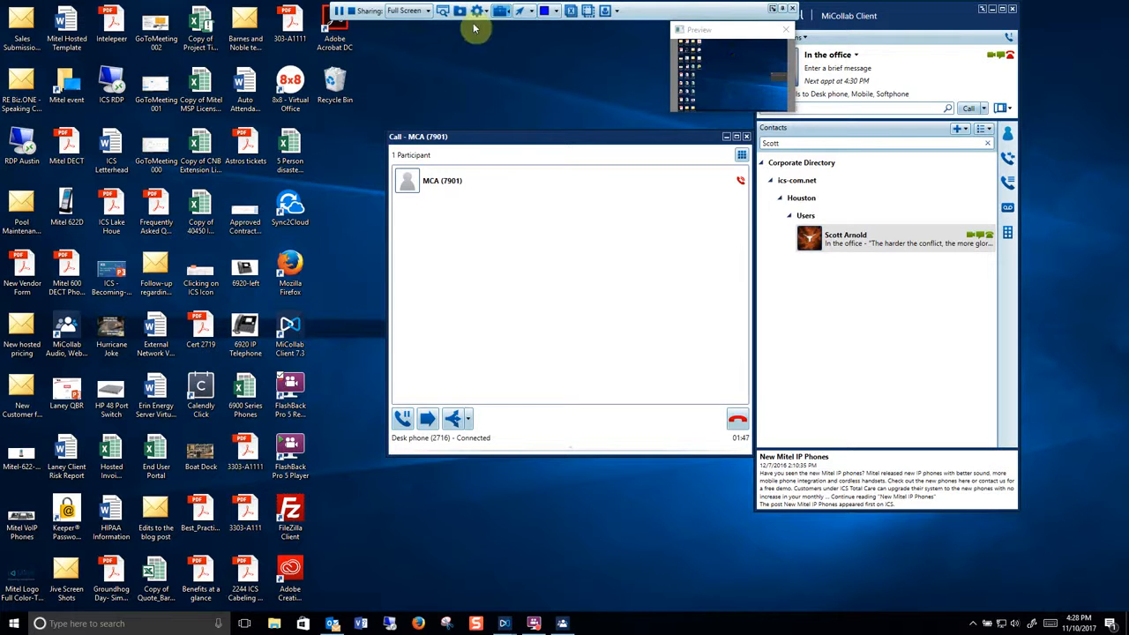
left_click(463, 13)
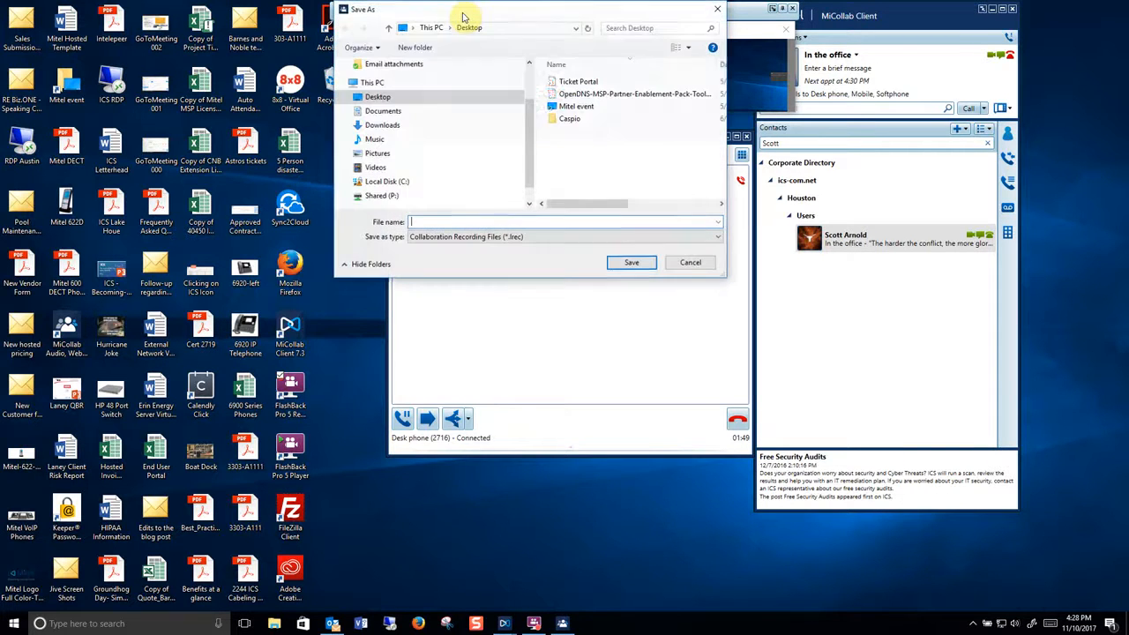
left_click(427, 222)
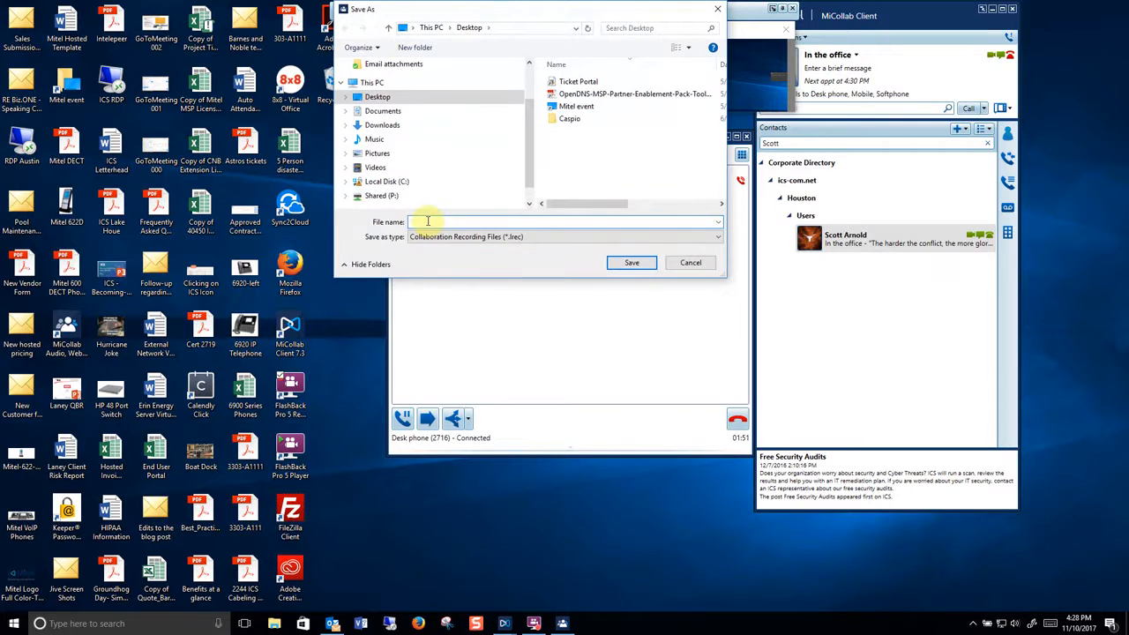
type("Test Record")
left_click(631, 263)
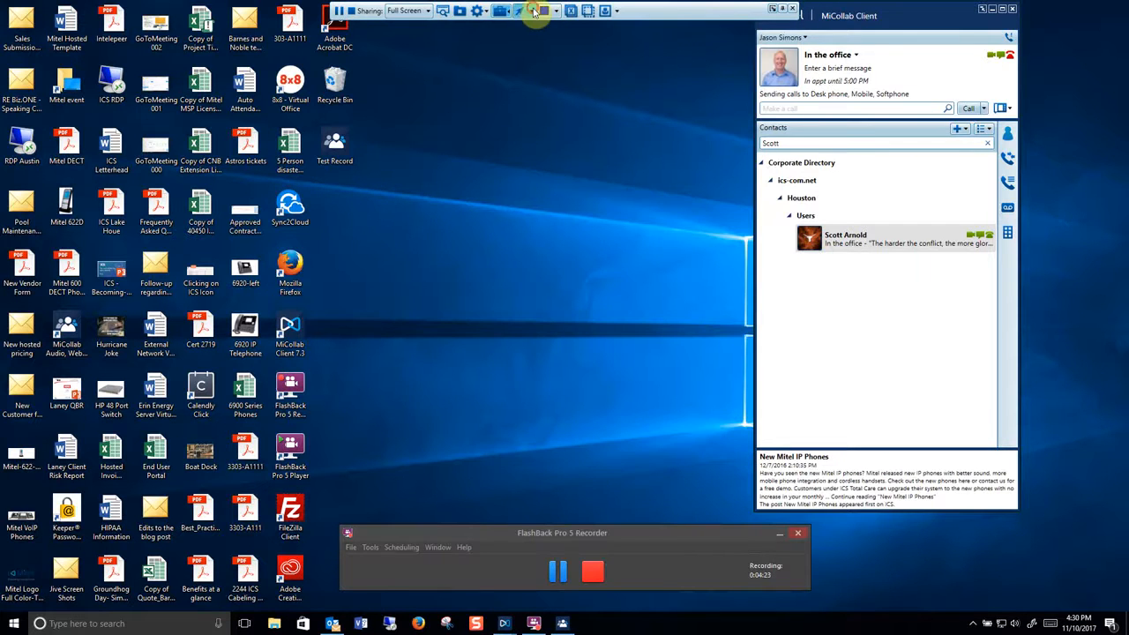
left_click(527, 10)
left_click(511, 27)
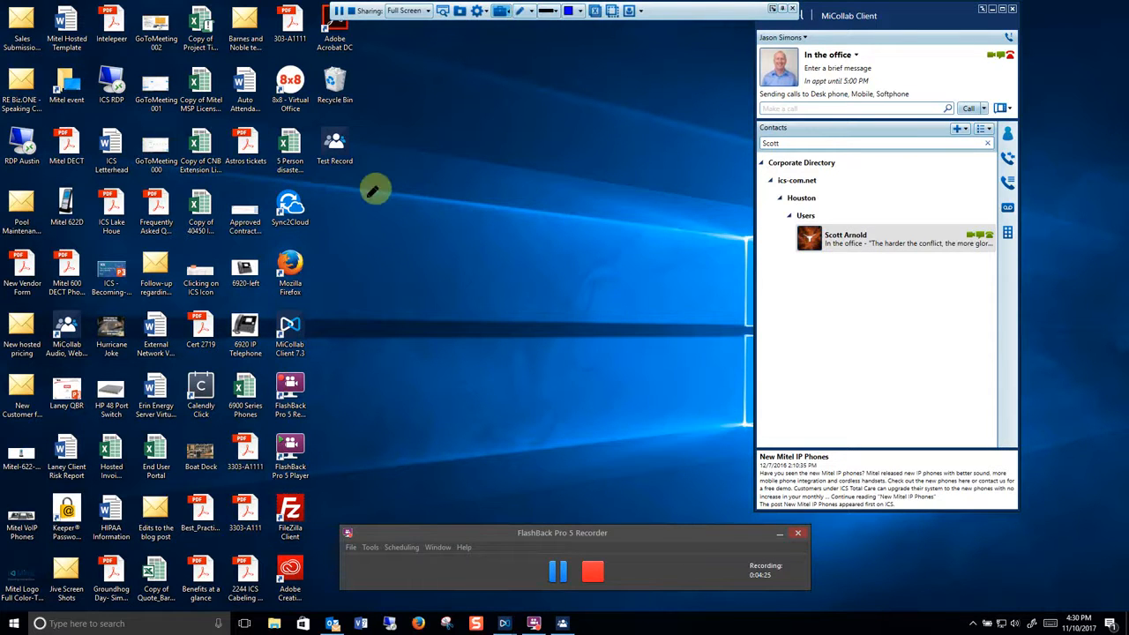
left_click_drag(379, 189, 371, 234)
mouse_move(402, 189)
left_mouse_down()
mouse_move(397, 228)
mouse_move(423, 207)
mouse_move(422, 222)
mouse_move(446, 228)
left_mouse_up()
mouse_move(461, 185)
left_mouse_down()
mouse_move(464, 238)
mouse_move(480, 227)
left_mouse_up()
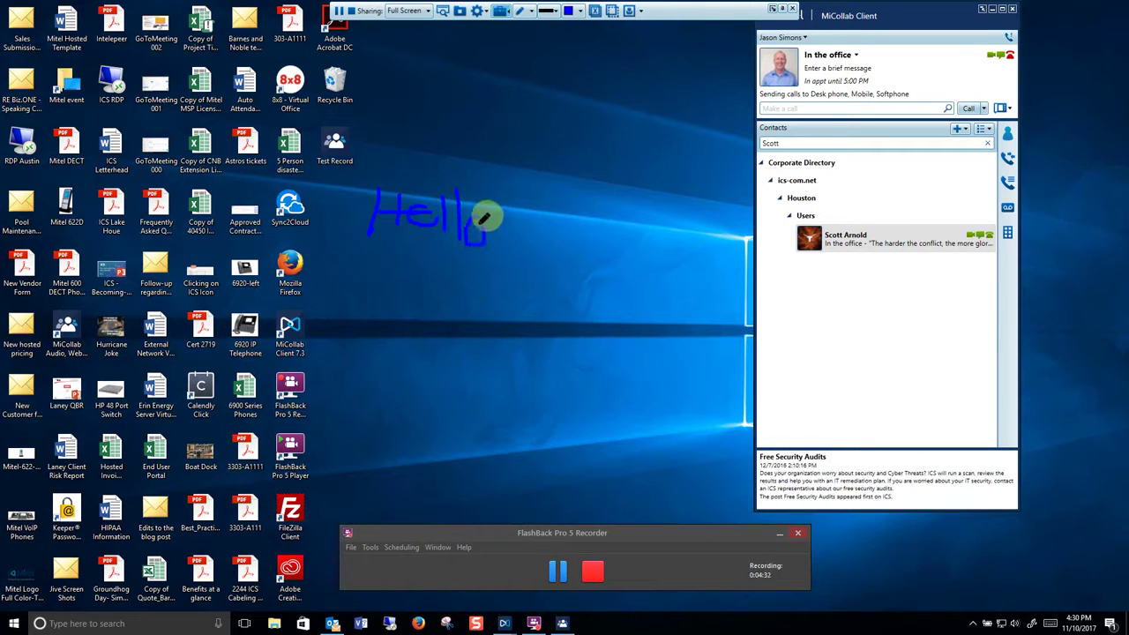
left_click(568, 11)
left_click(561, 32)
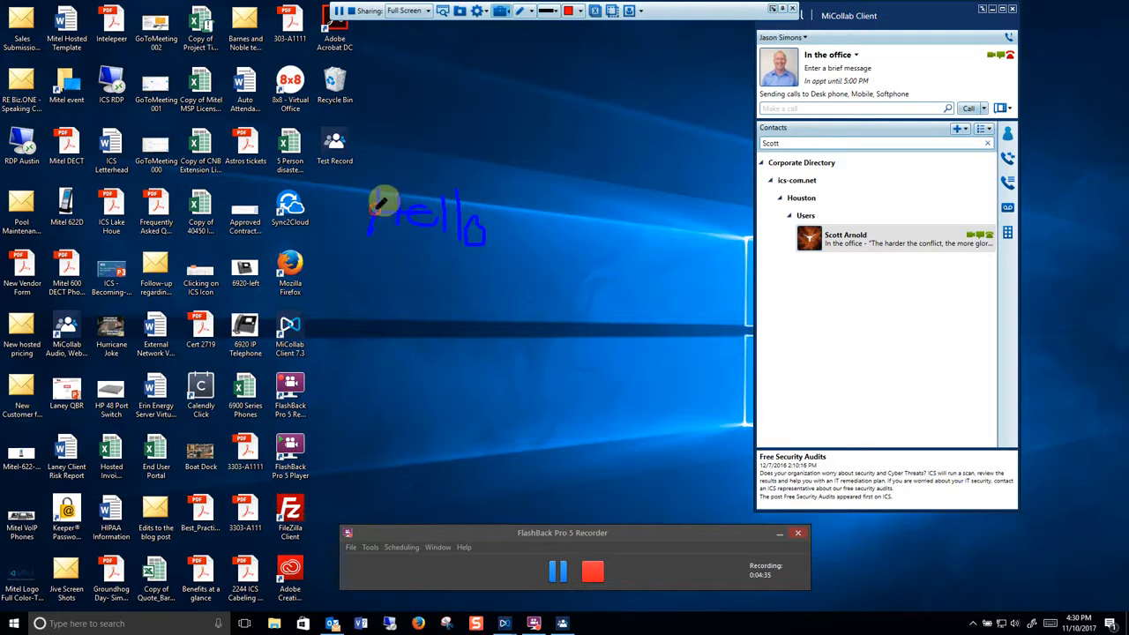
left_click_drag(375, 214, 476, 216)
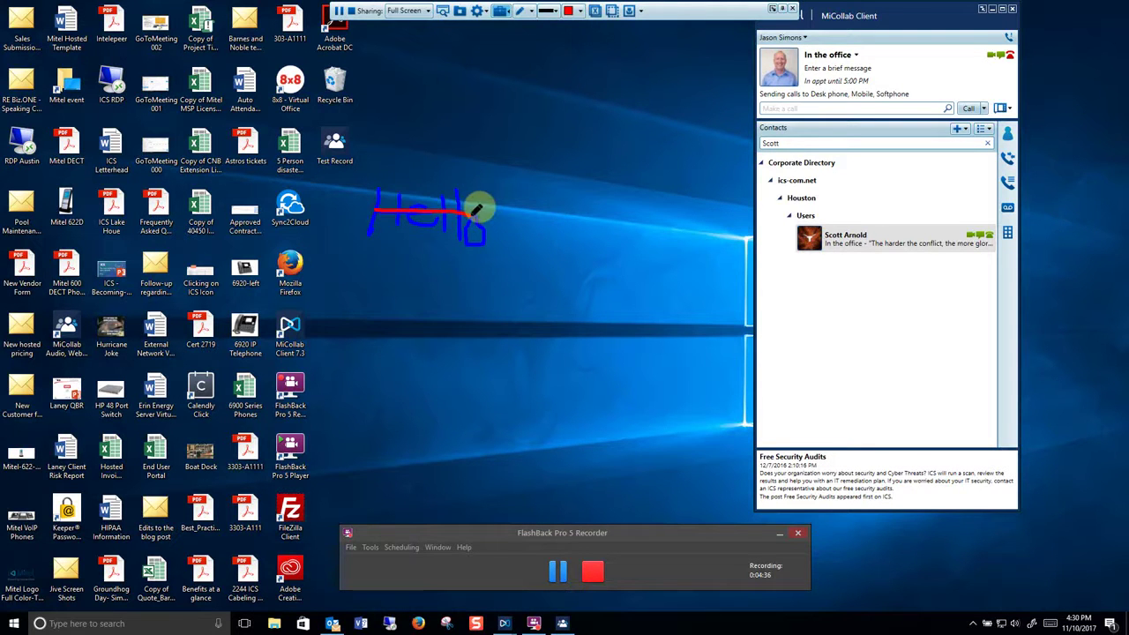
left_click(594, 10)
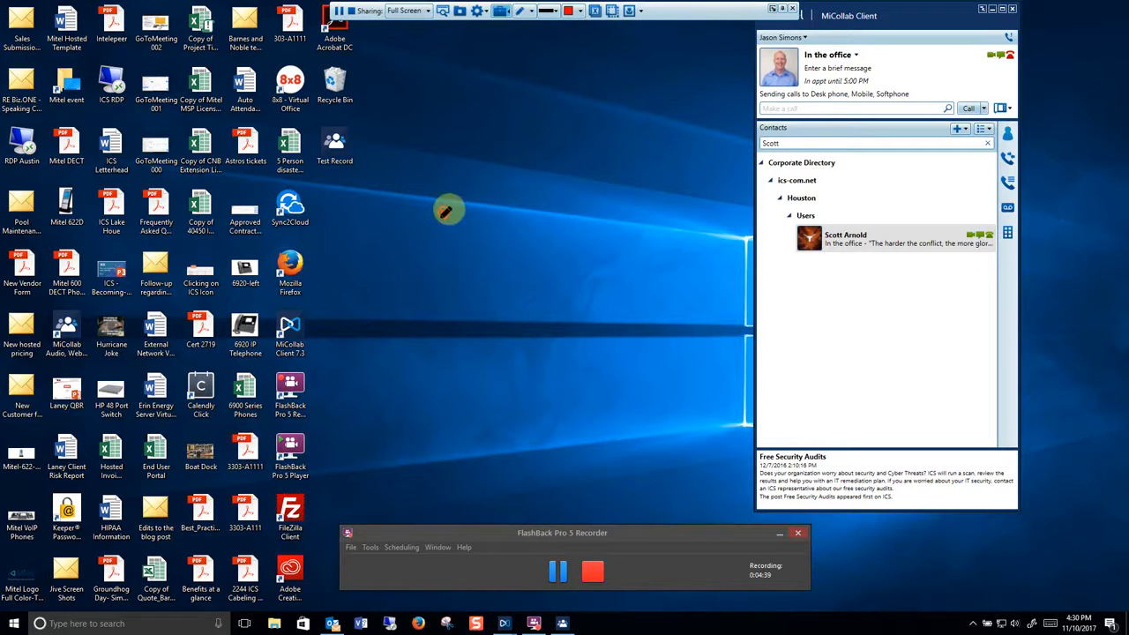
left_click_drag(440, 211, 684, 227)
left_click(630, 10)
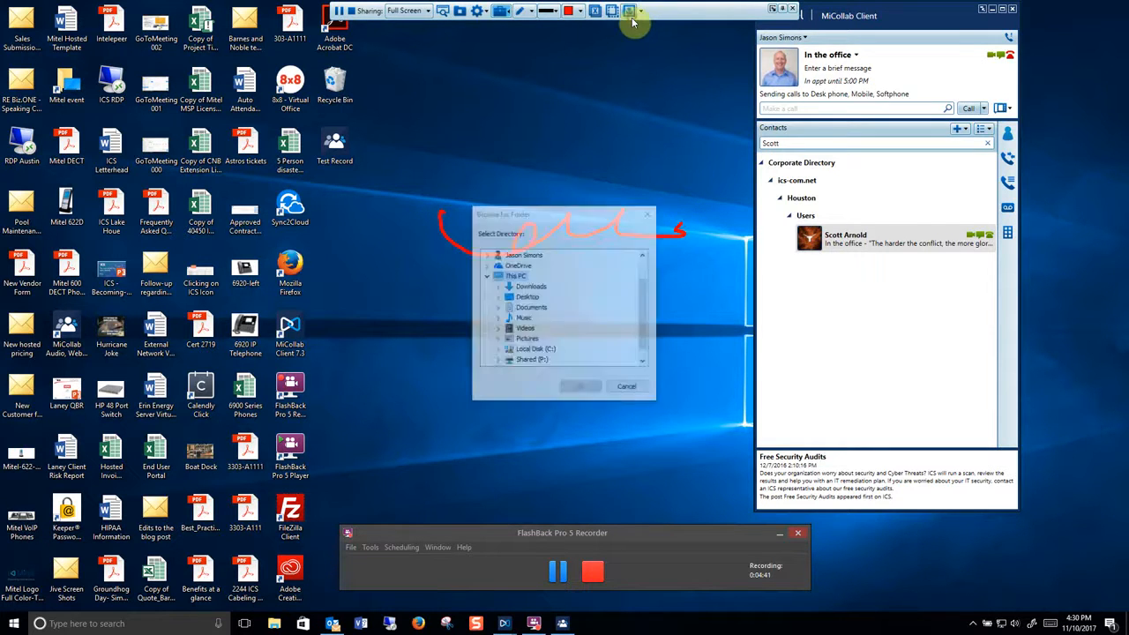
left_click(630, 388)
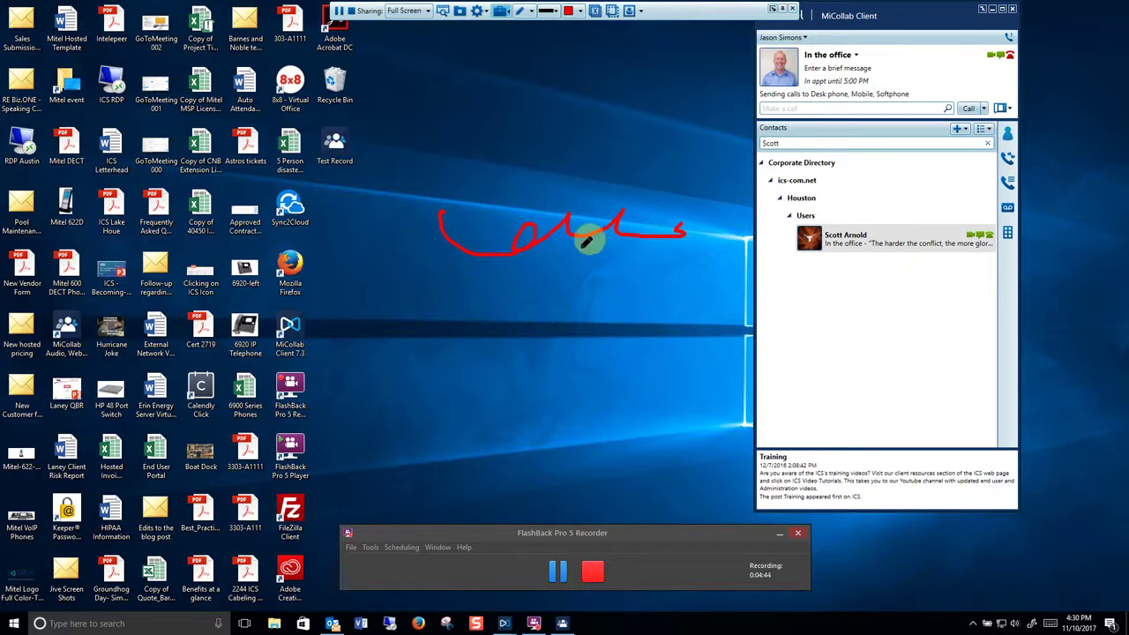
left_click(596, 10)
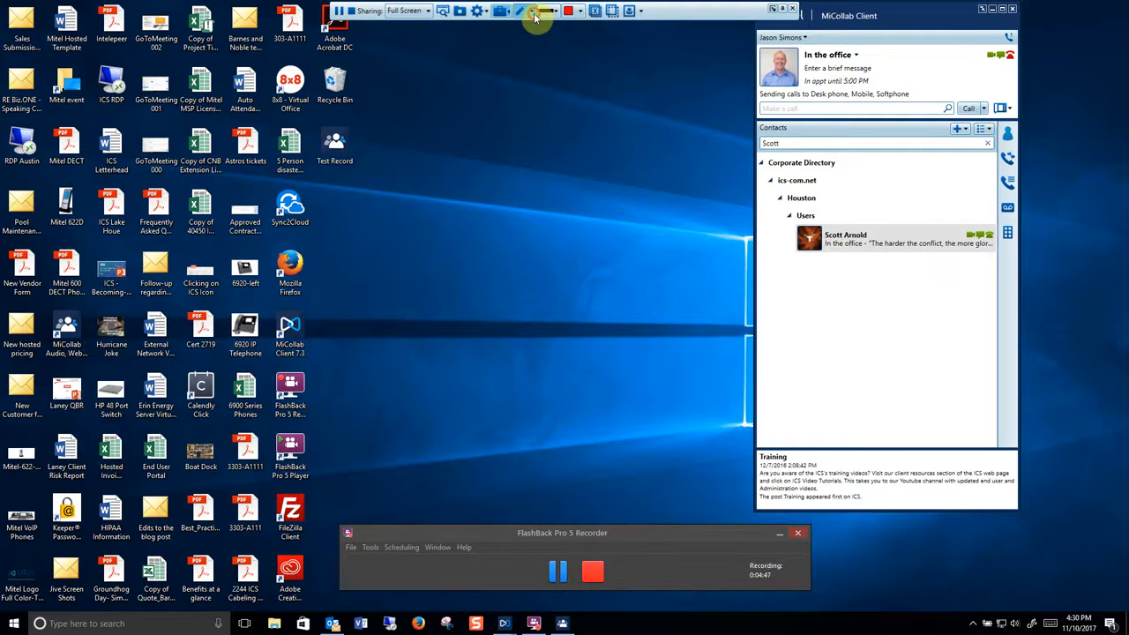
left_click(531, 11)
left_click(498, 33)
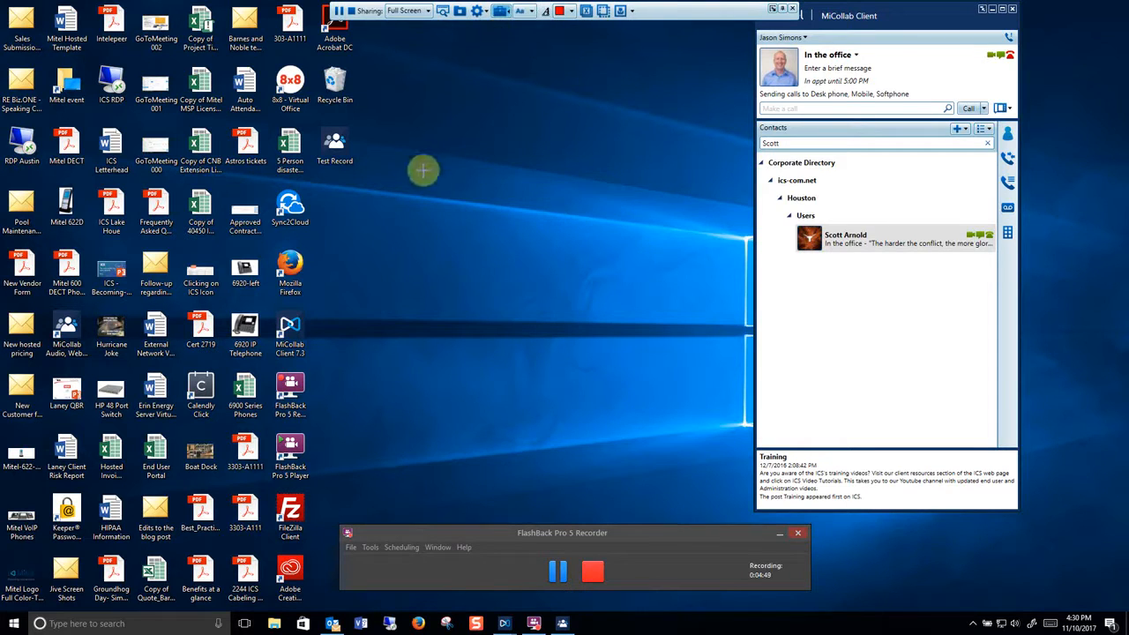
left_click_drag(413, 175, 524, 204)
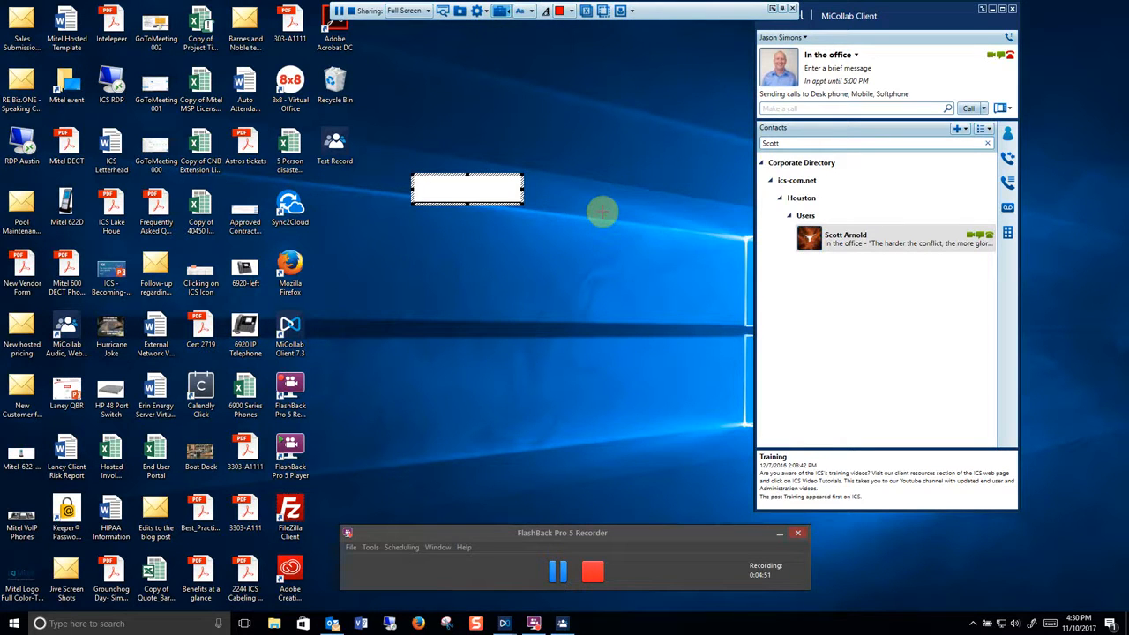
type("Note")
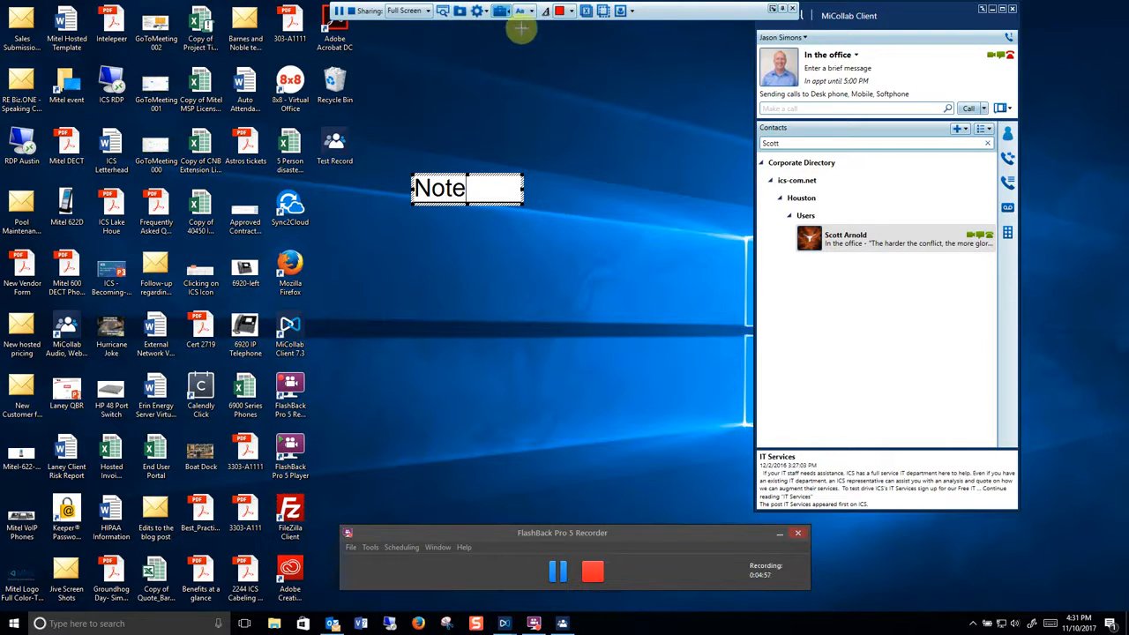
left_click(461, 12)
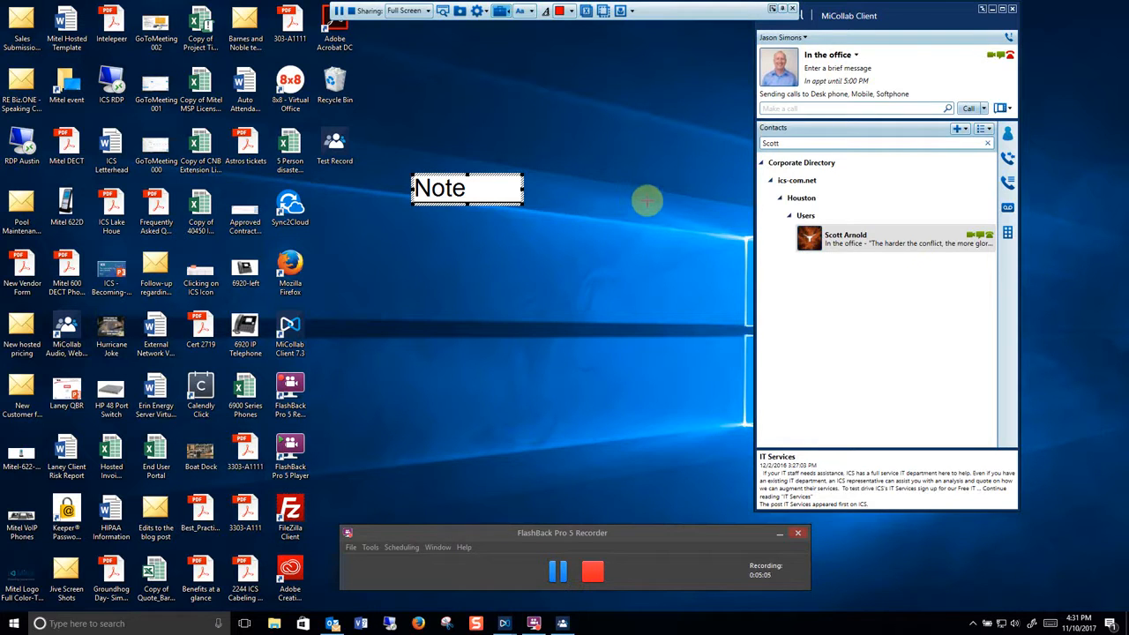
left_click(617, 144)
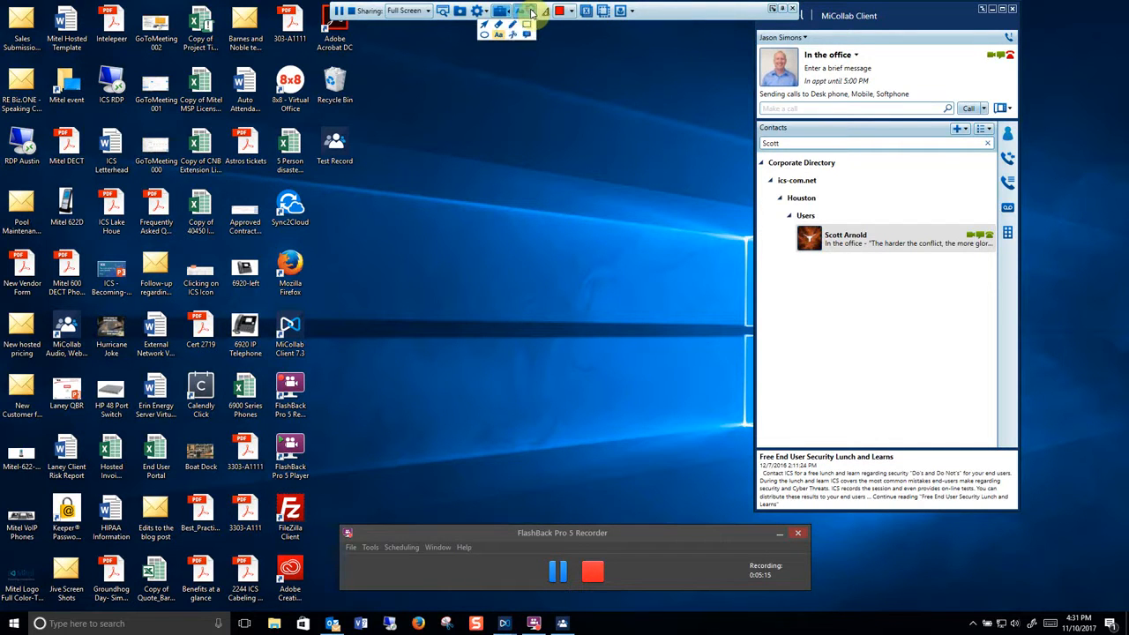
left_click(526, 34)
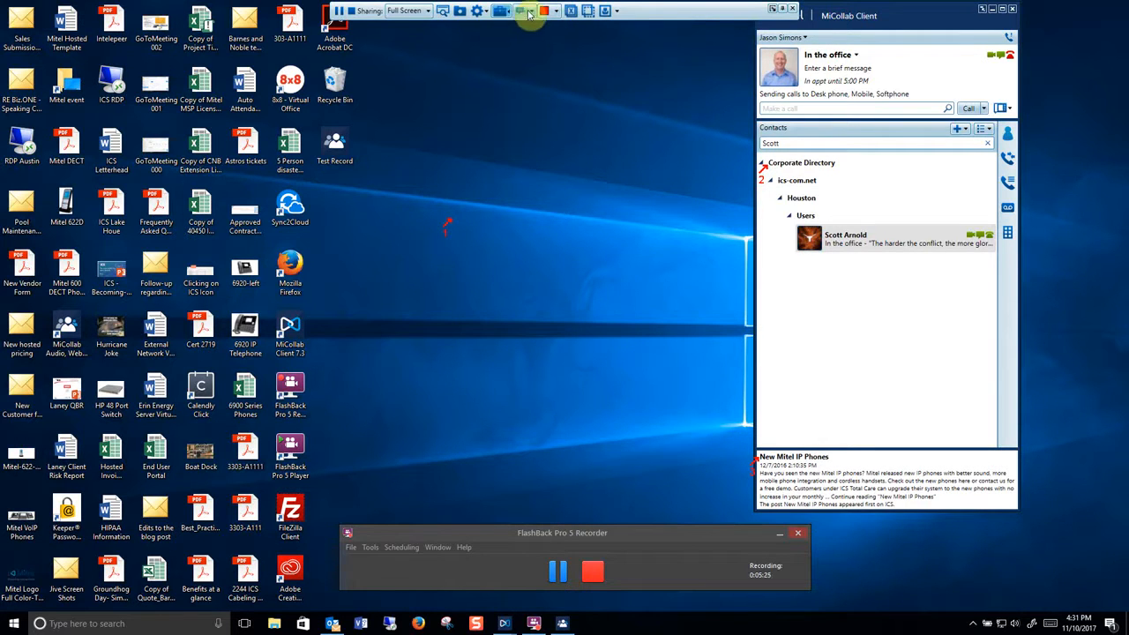
left_click(529, 12)
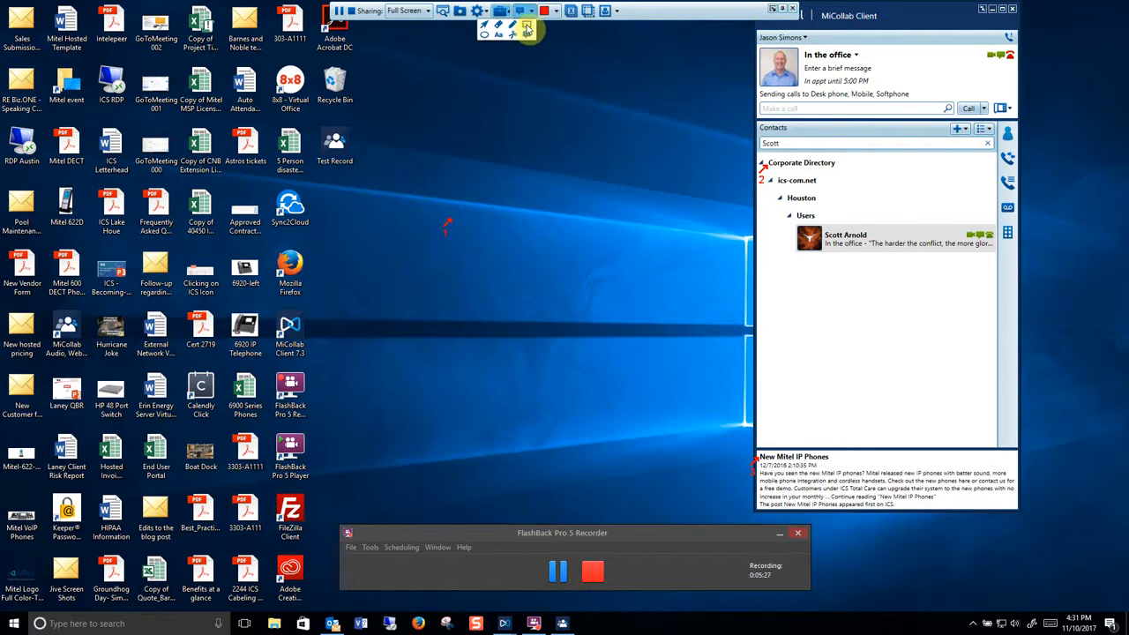
left_click(527, 27)
left_click_drag(540, 80, 648, 134)
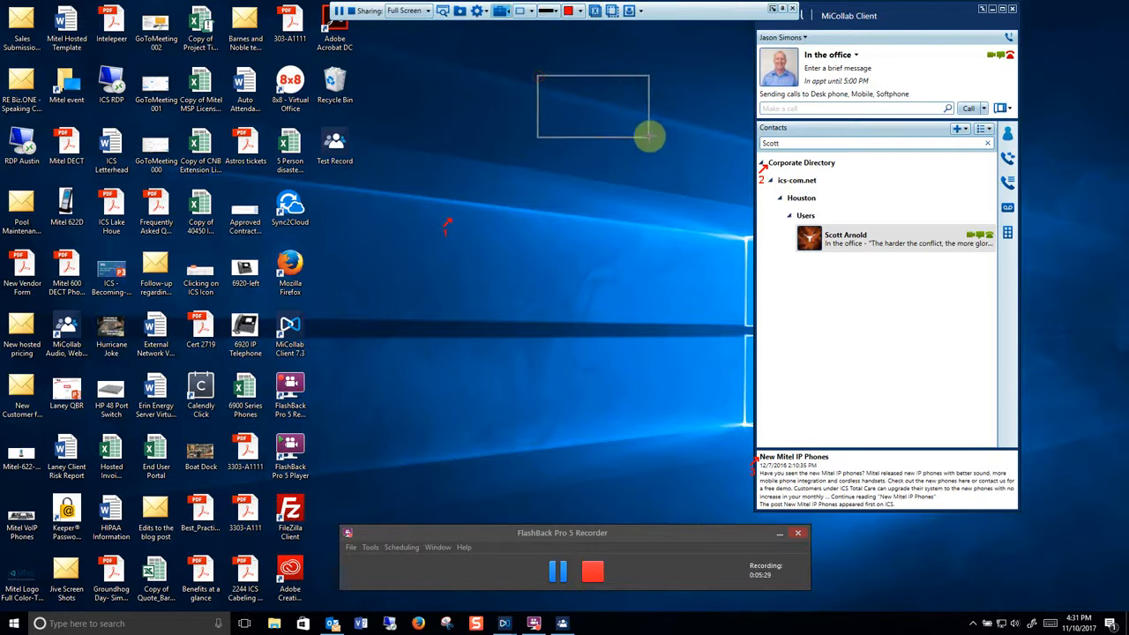
left_click(492, 13)
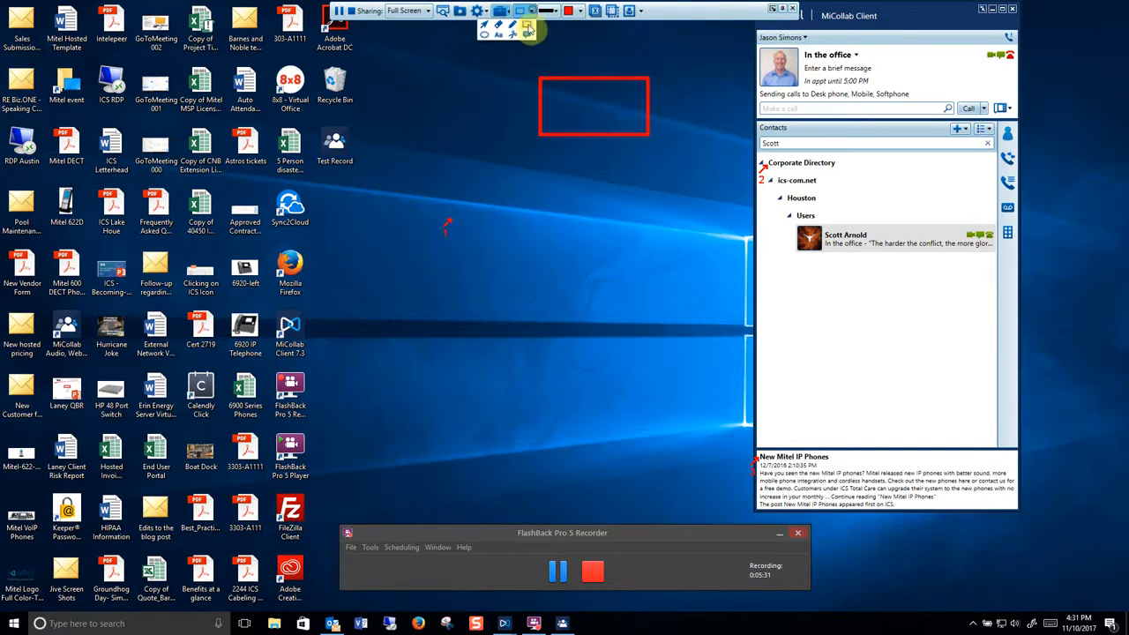
left_click(499, 35)
left_click_drag(564, 181, 683, 264)
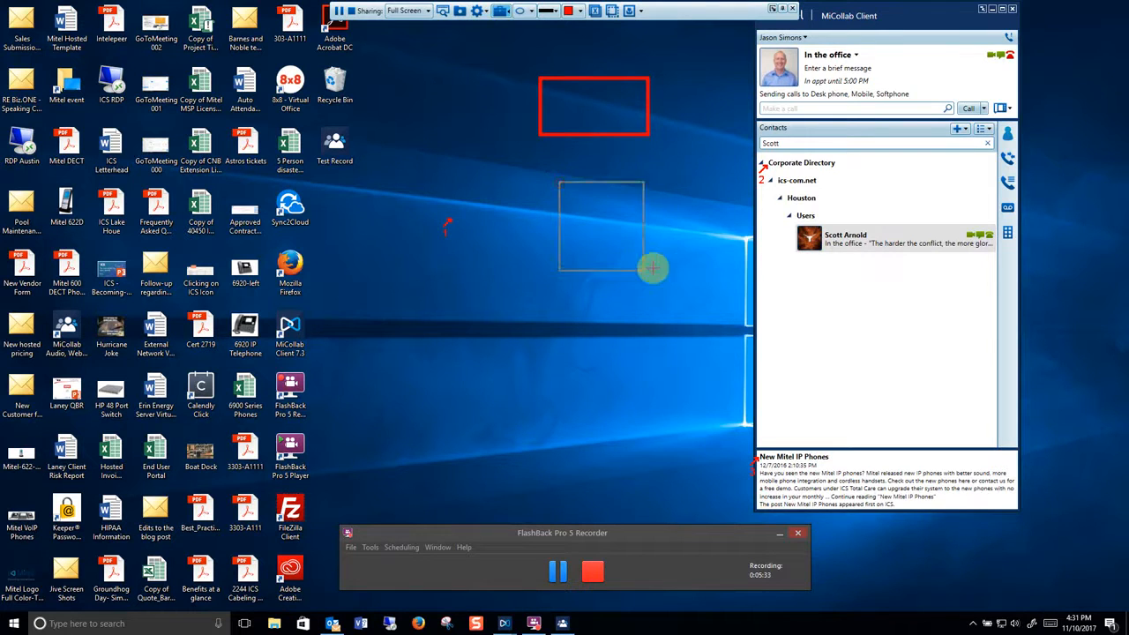
left_click(519, 11)
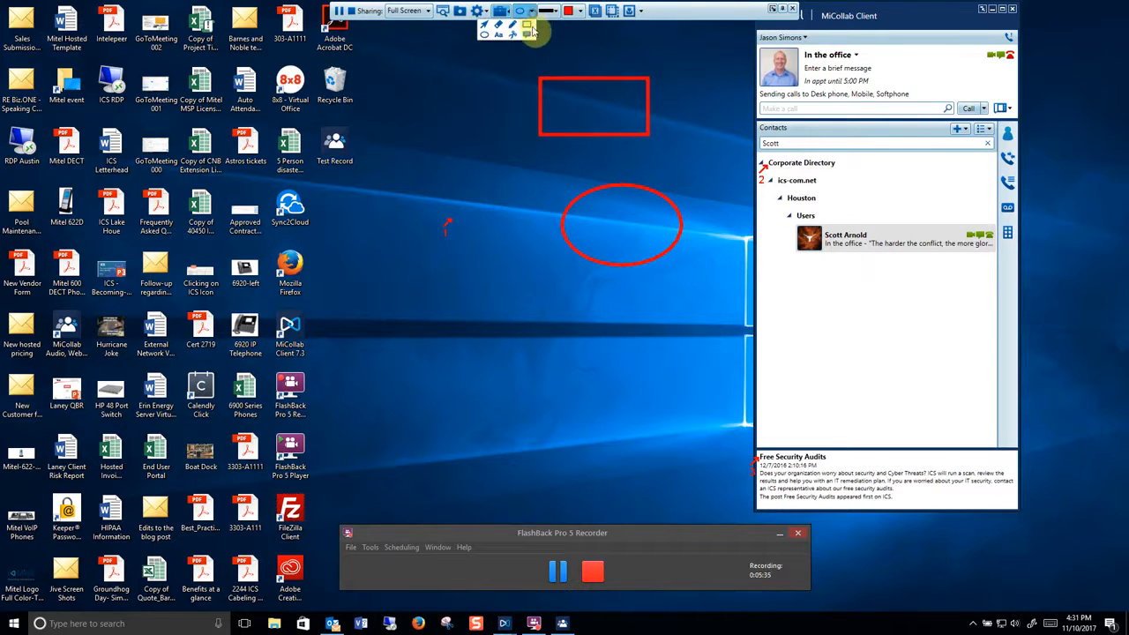
left_click(510, 21)
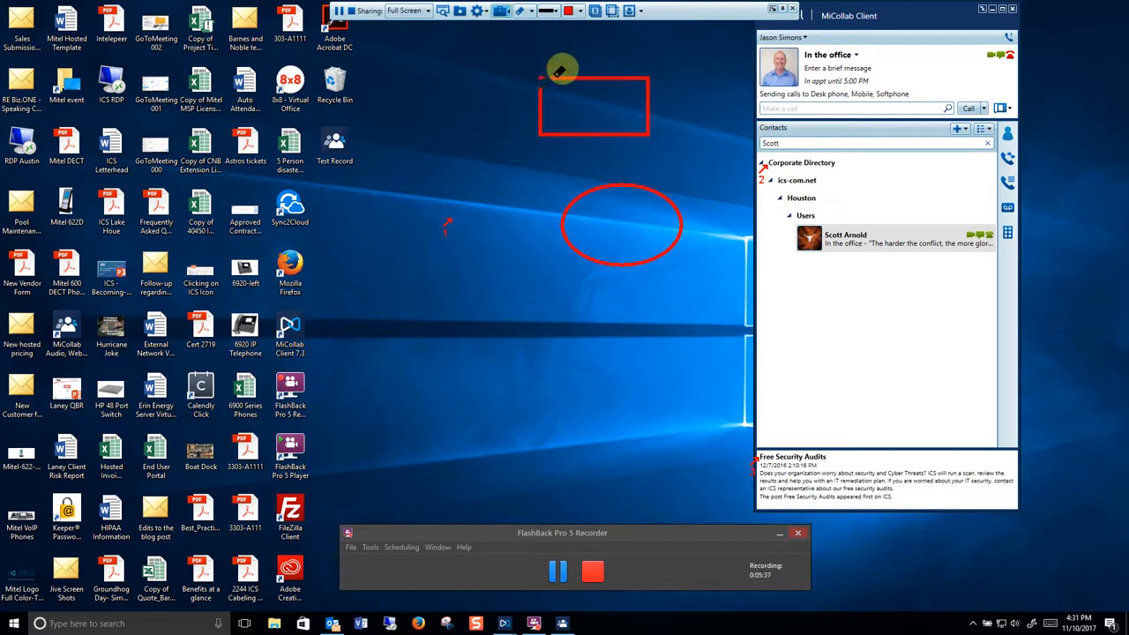
mouse_move(551, 66)
left_mouse_down()
mouse_move(519, 73)
mouse_move(617, 79)
left_mouse_up()
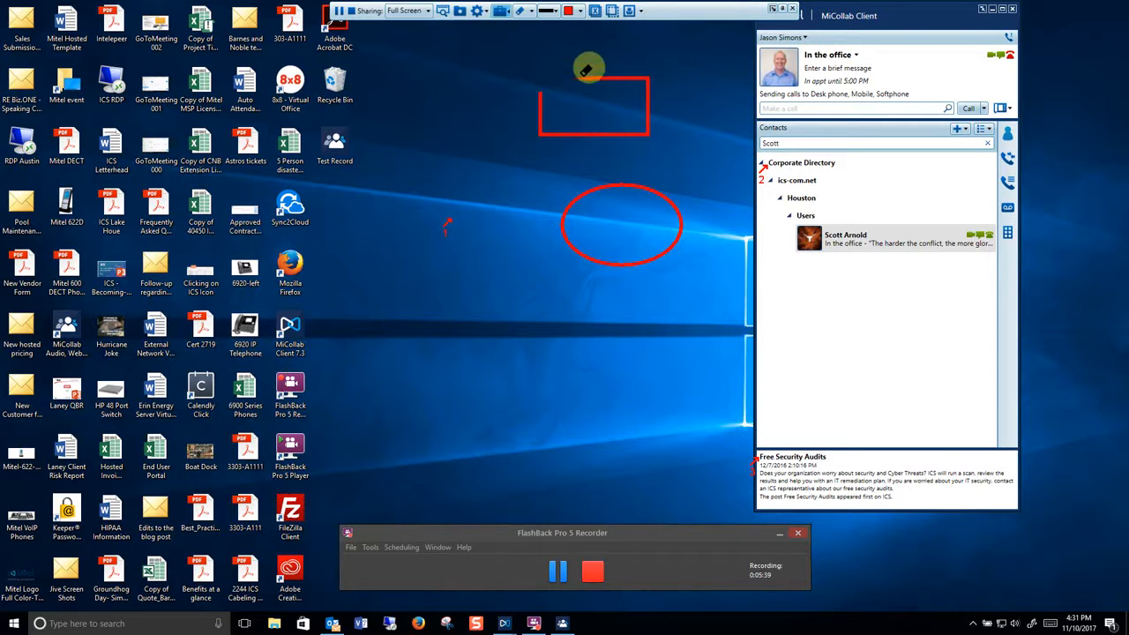
left_click(598, 12)
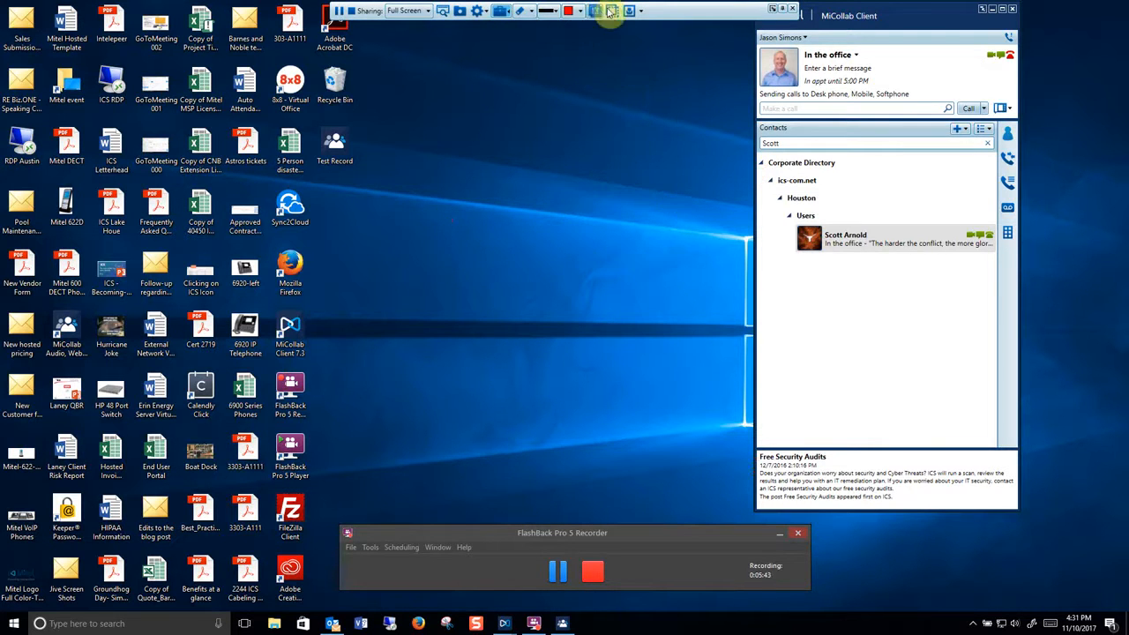
Step: Stop sharing and compose an e-mail invitation to Demo Conference in the default mail program
left_click(355, 13)
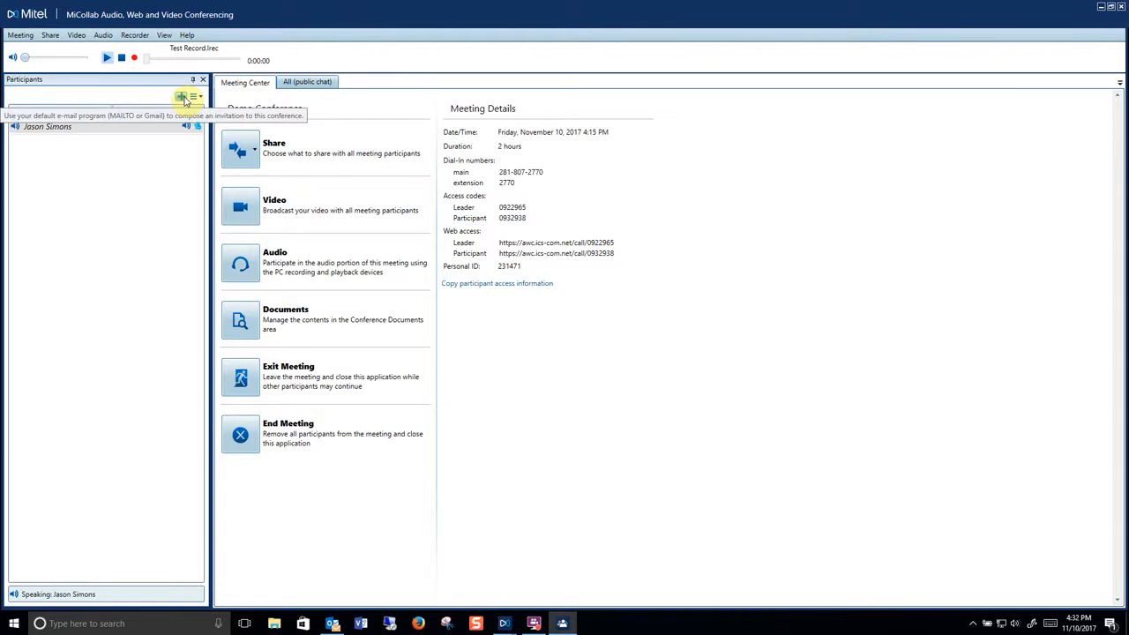
left_click(182, 97)
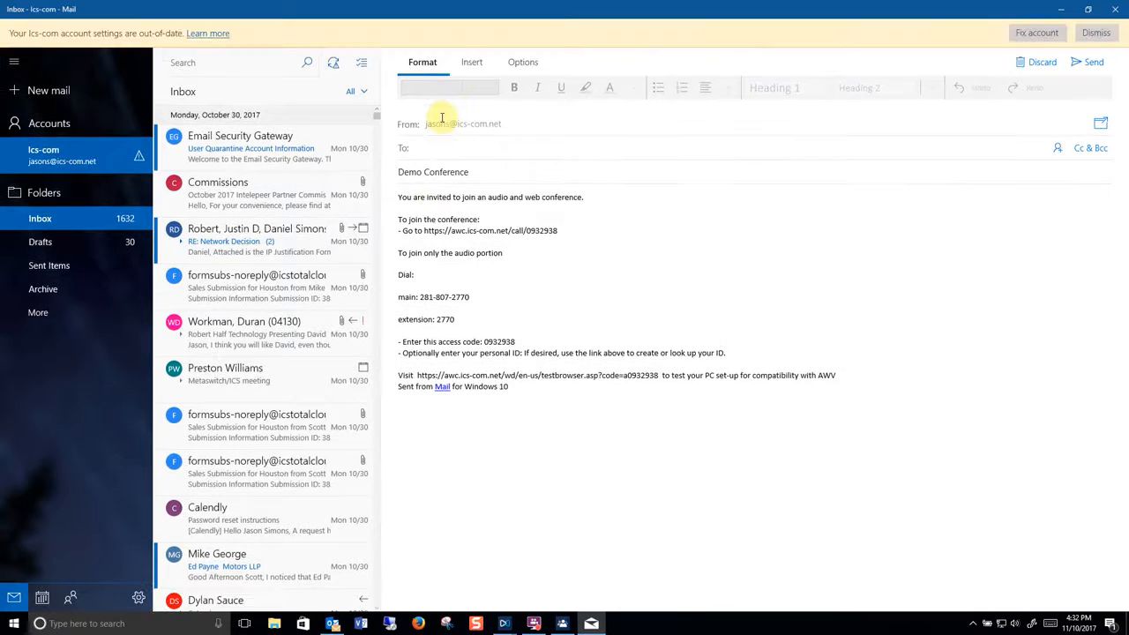
type("scott")
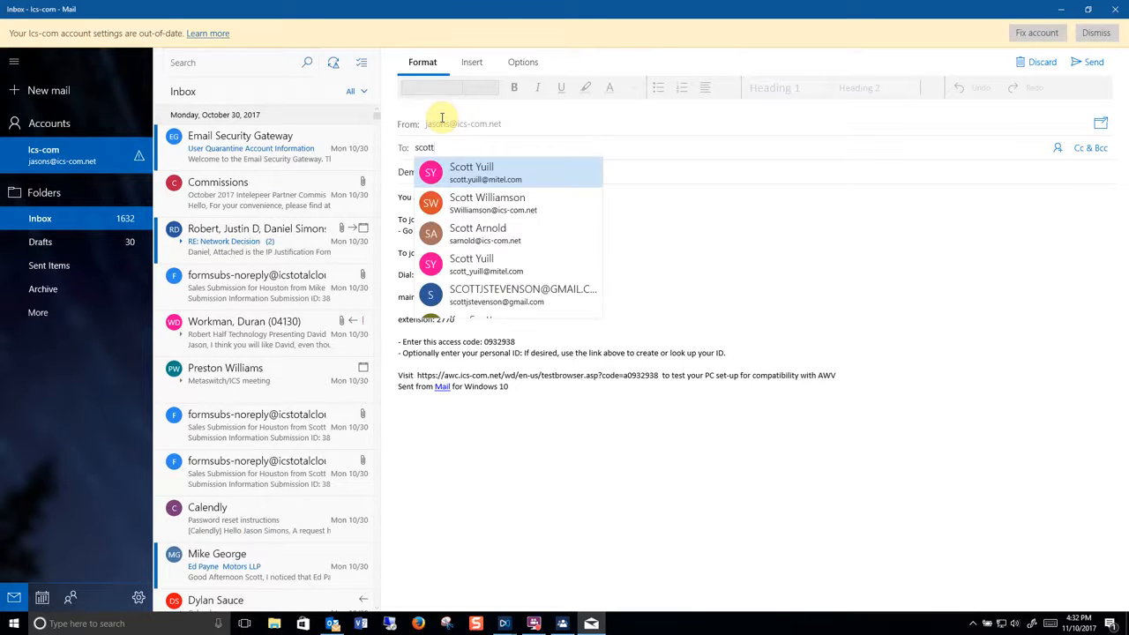
Step: Address the invitation to the suggested contact, review the join link and access code, and close Mail
key("Down")
key("Down")
key("Return")
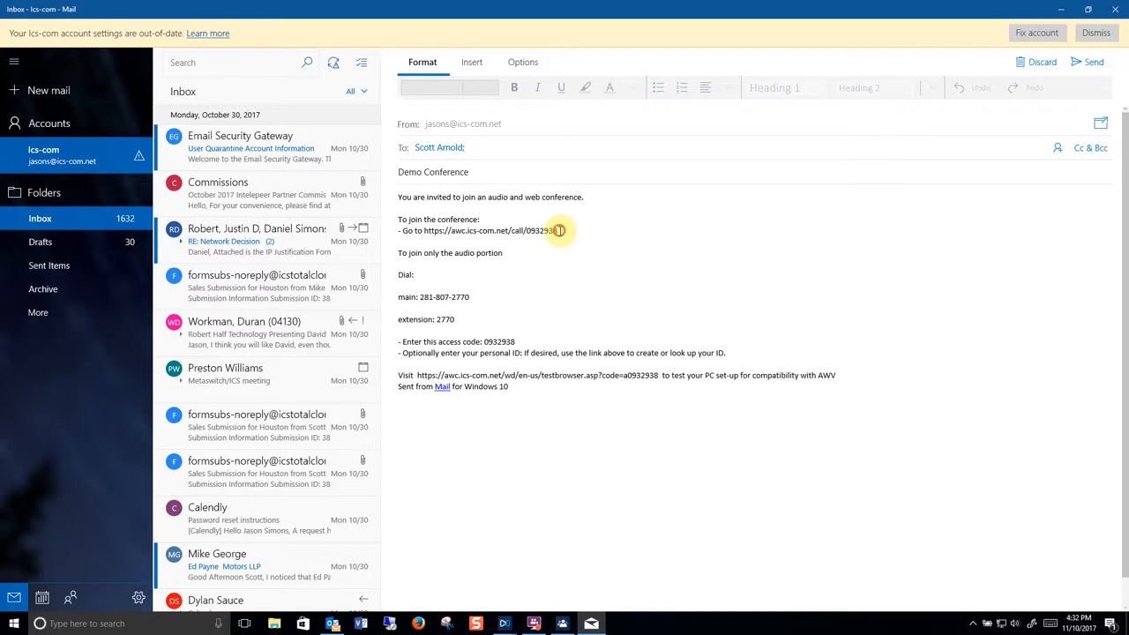
left_click_drag(560, 231, 425, 231)
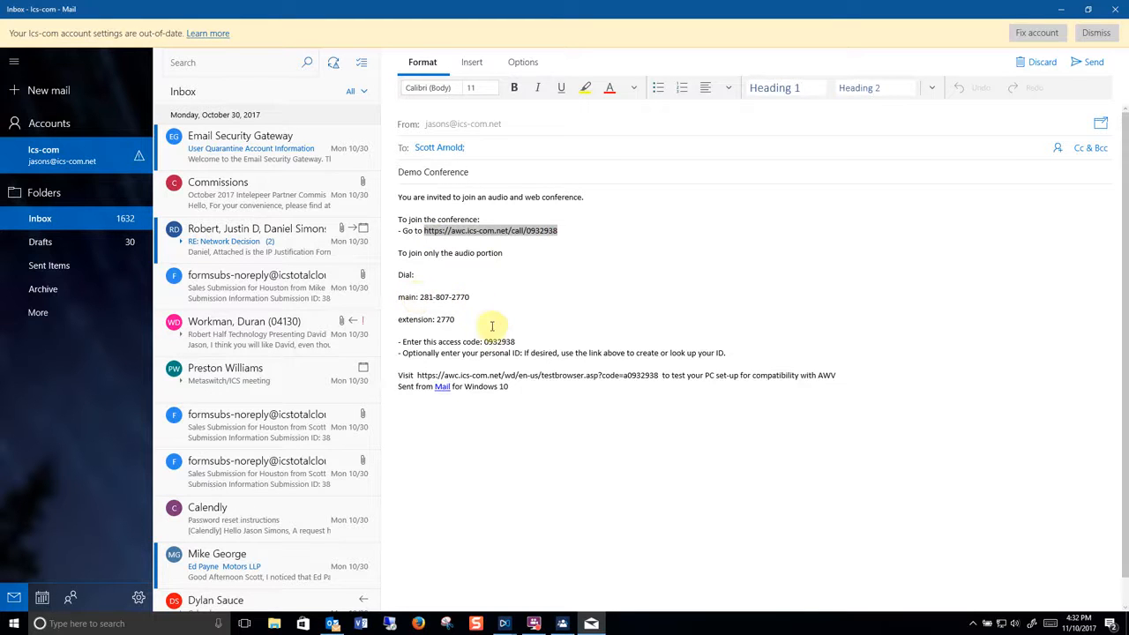
left_click_drag(484, 342, 516, 342)
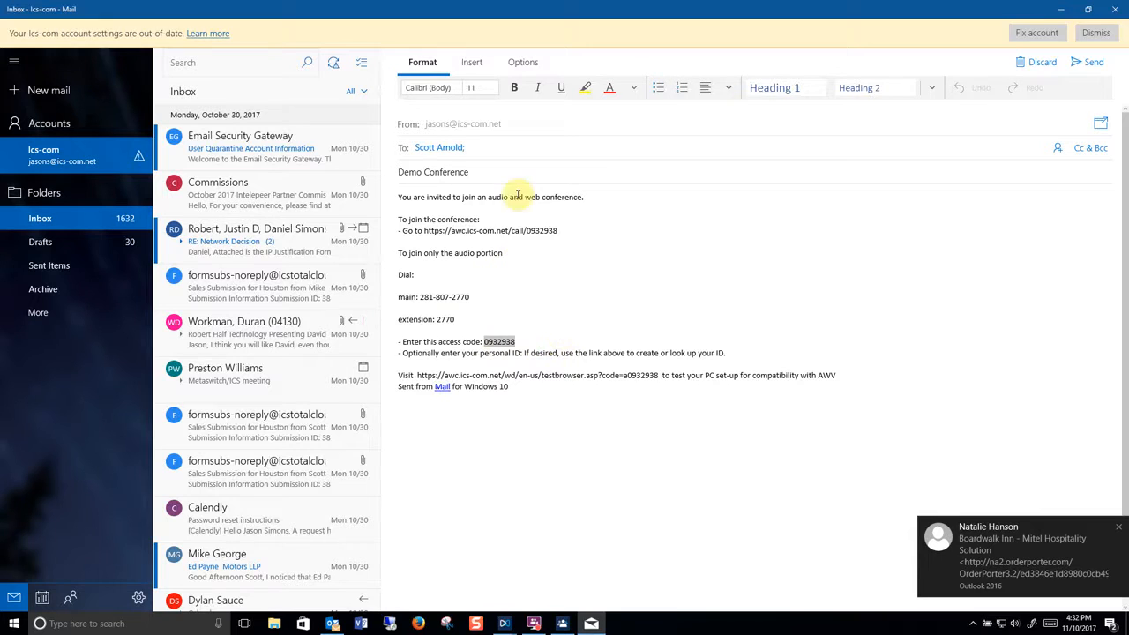
left_click(1113, 10)
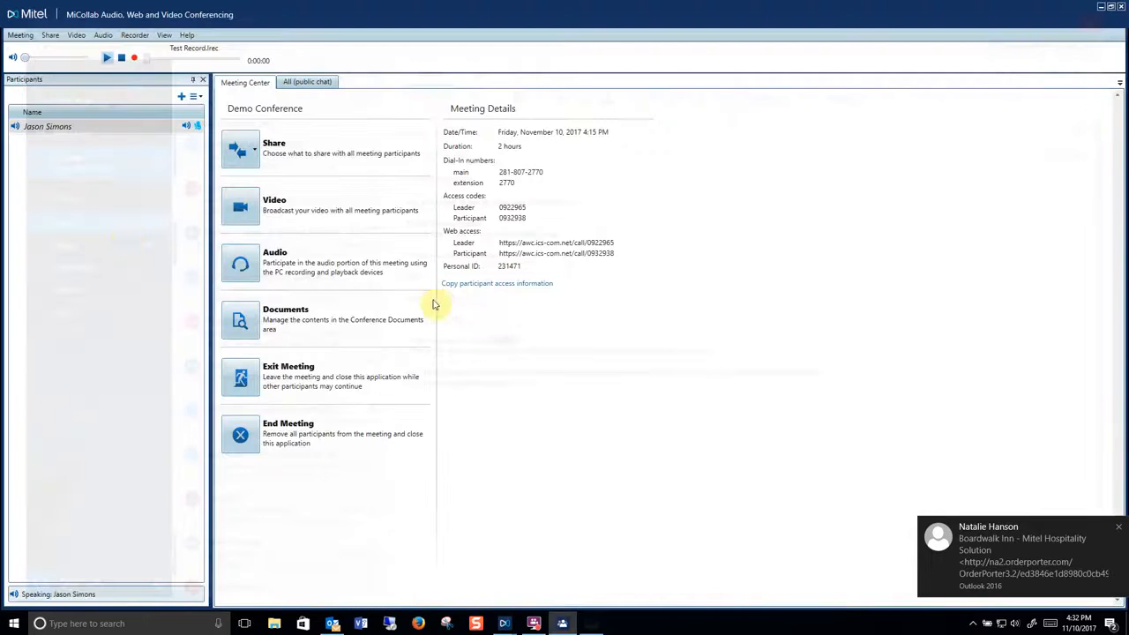
Step: Copy the participant access details and paste them into a new Outlook message body
left_click(505, 287)
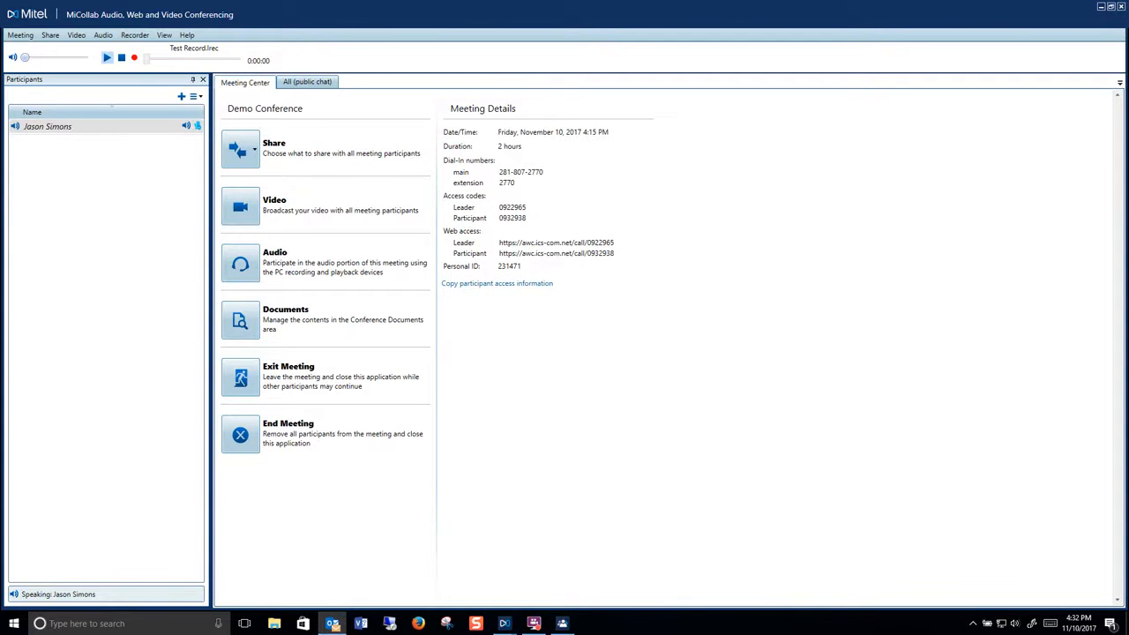
left_click(332, 624)
left_click(137, 112)
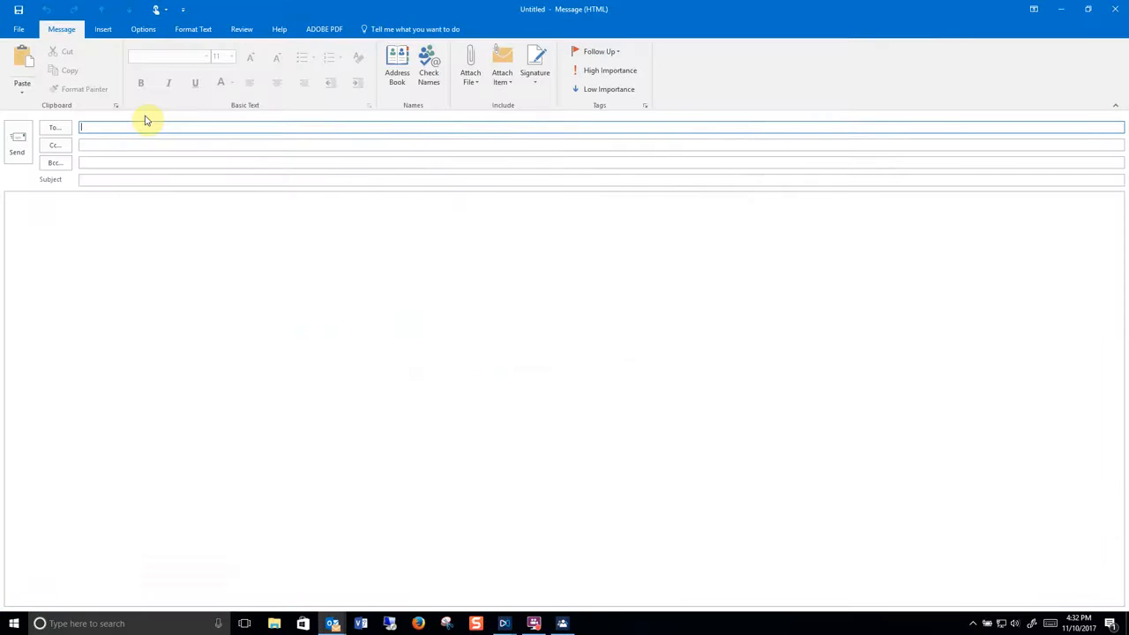
left_click(129, 220)
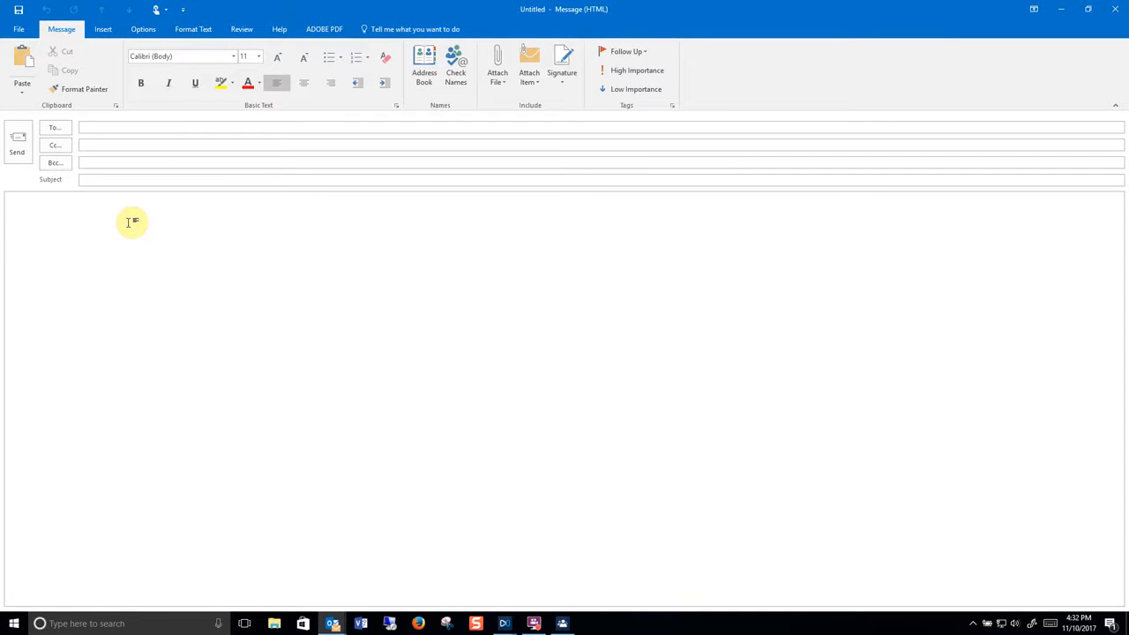
key("ctrl+v")
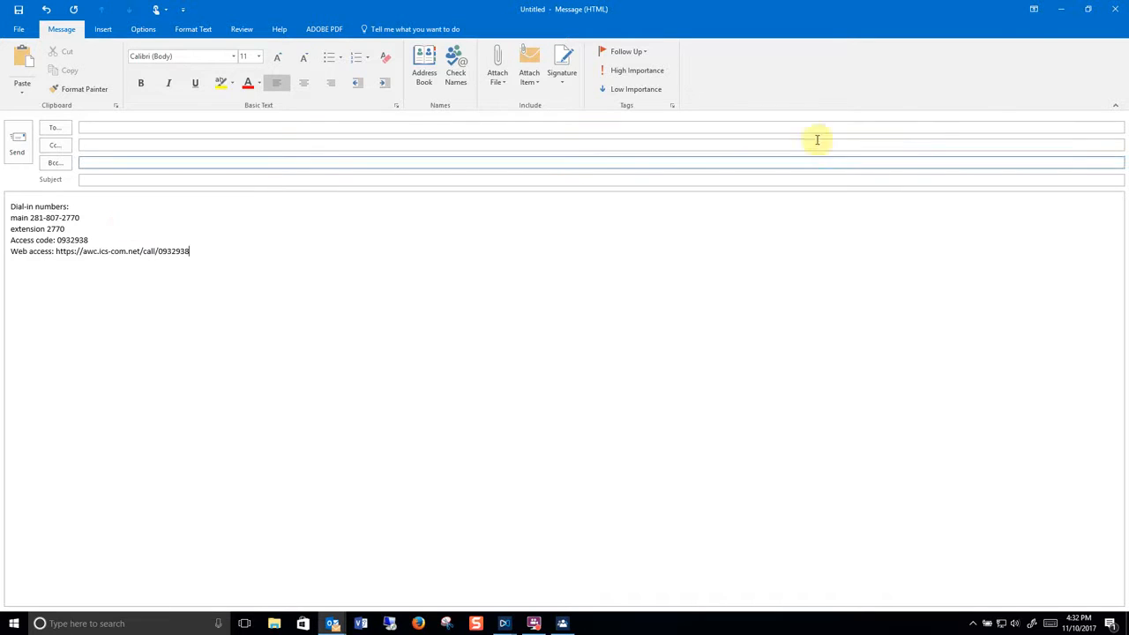
Step: Discard the draft Outlook message without saving and minimize Outlook
left_click(1115, 7)
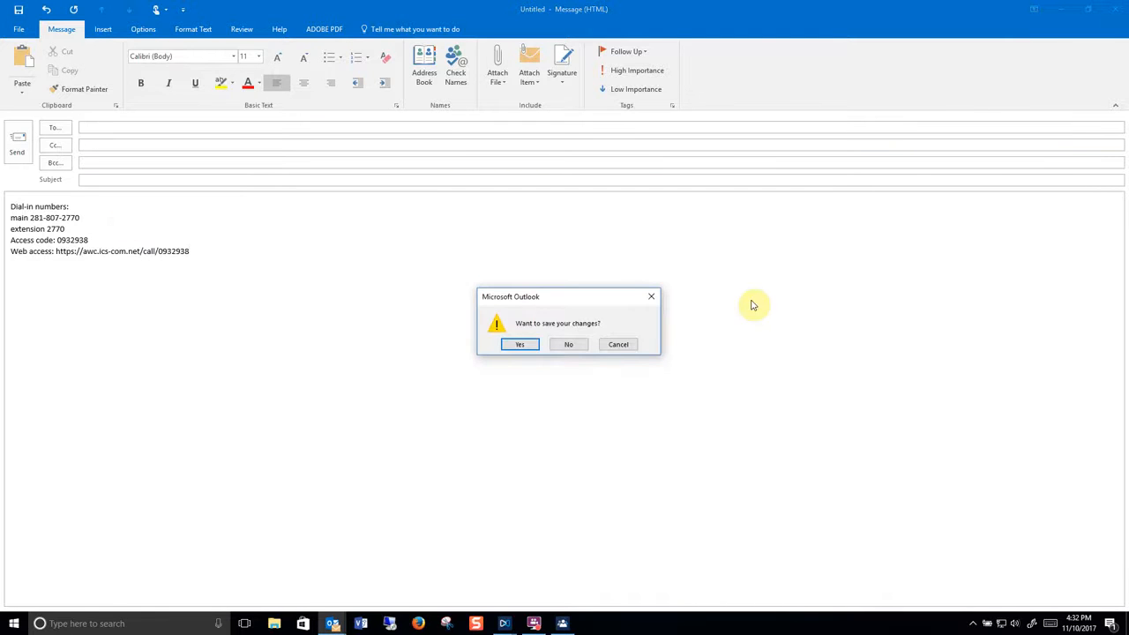
left_click(569, 344)
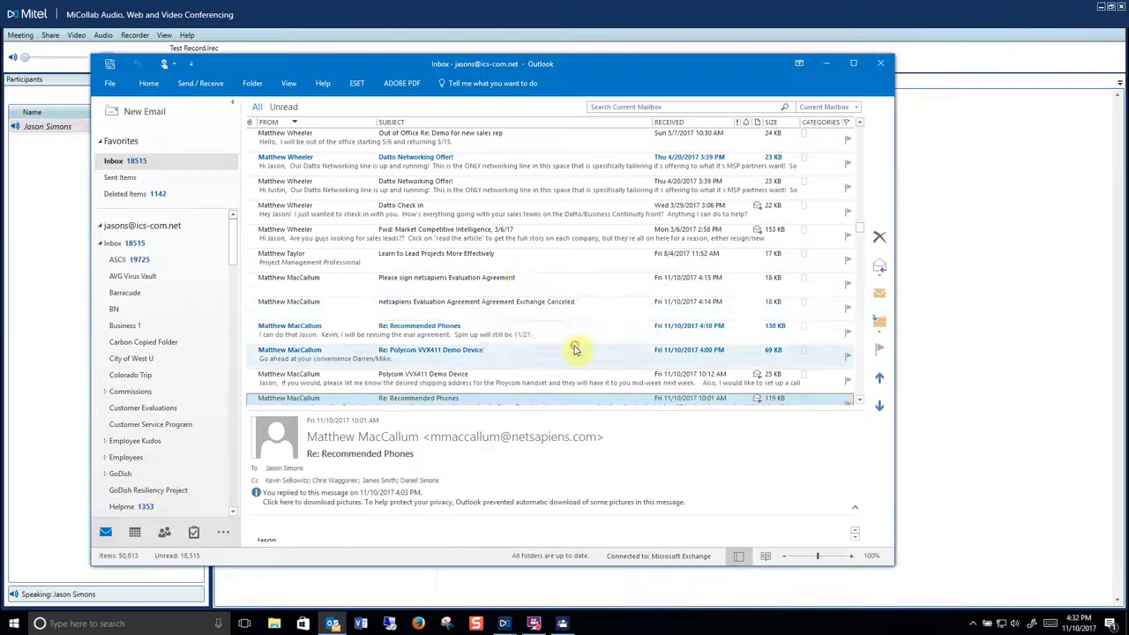
left_click(826, 63)
Step: View the public chat and all-participants options in Meeting Center, then close the conferencing window
left_click(304, 83)
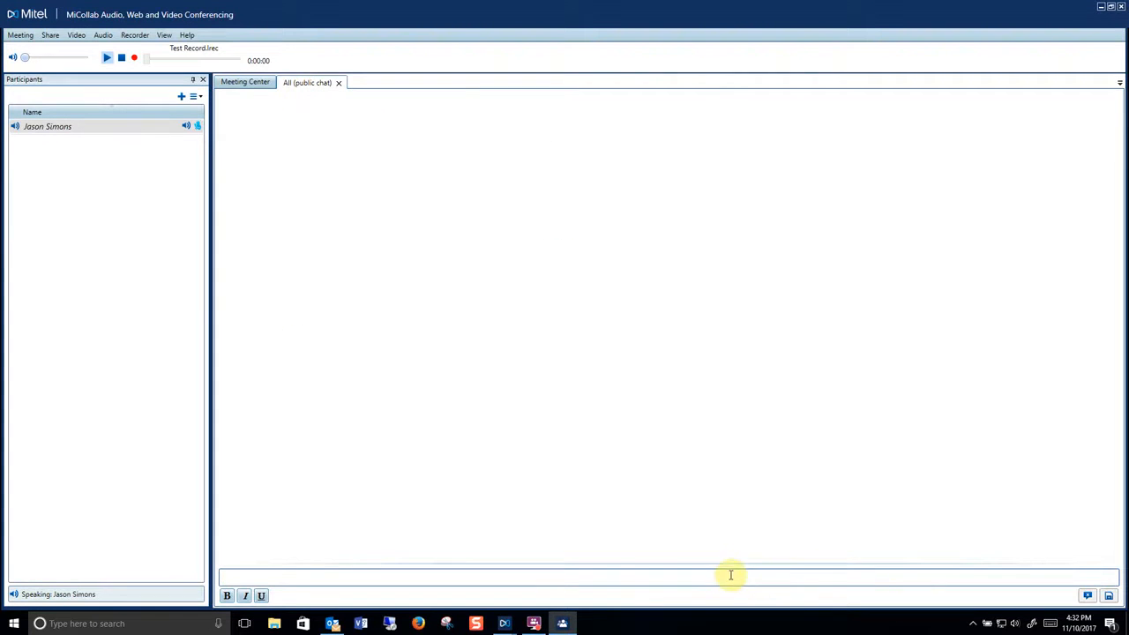
left_click(245, 82)
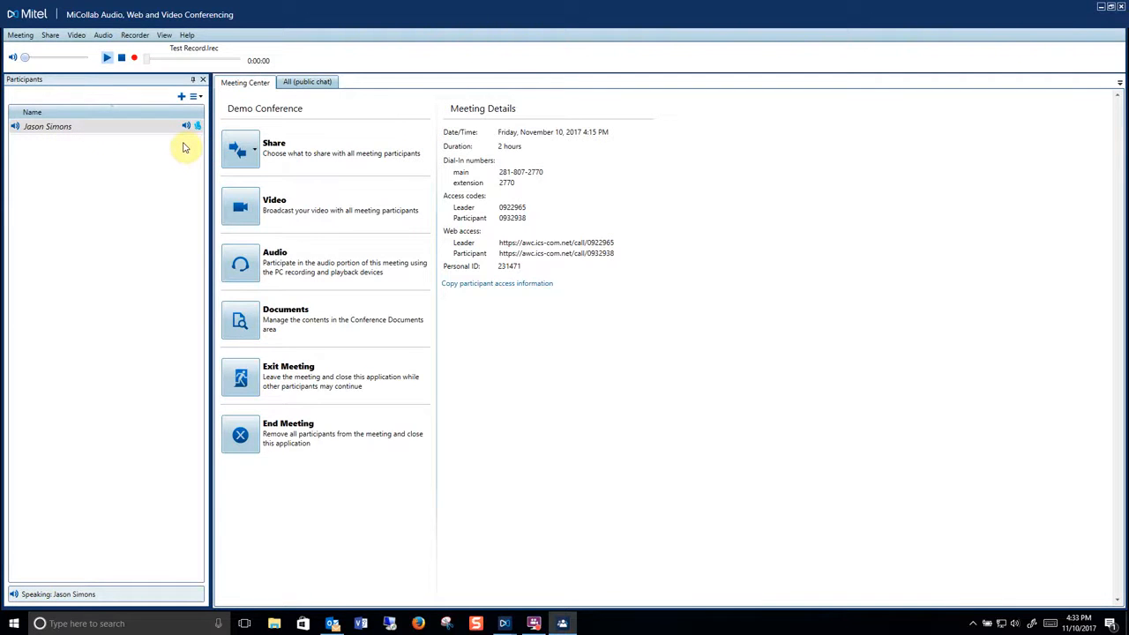
left_click(196, 96)
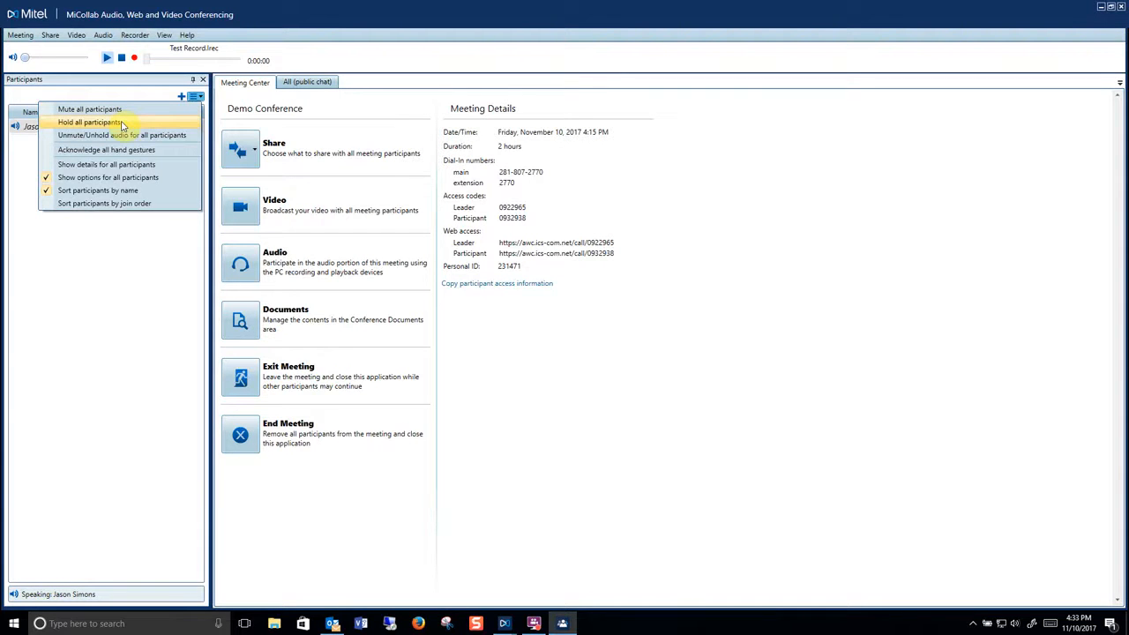
left_click(1101, 7)
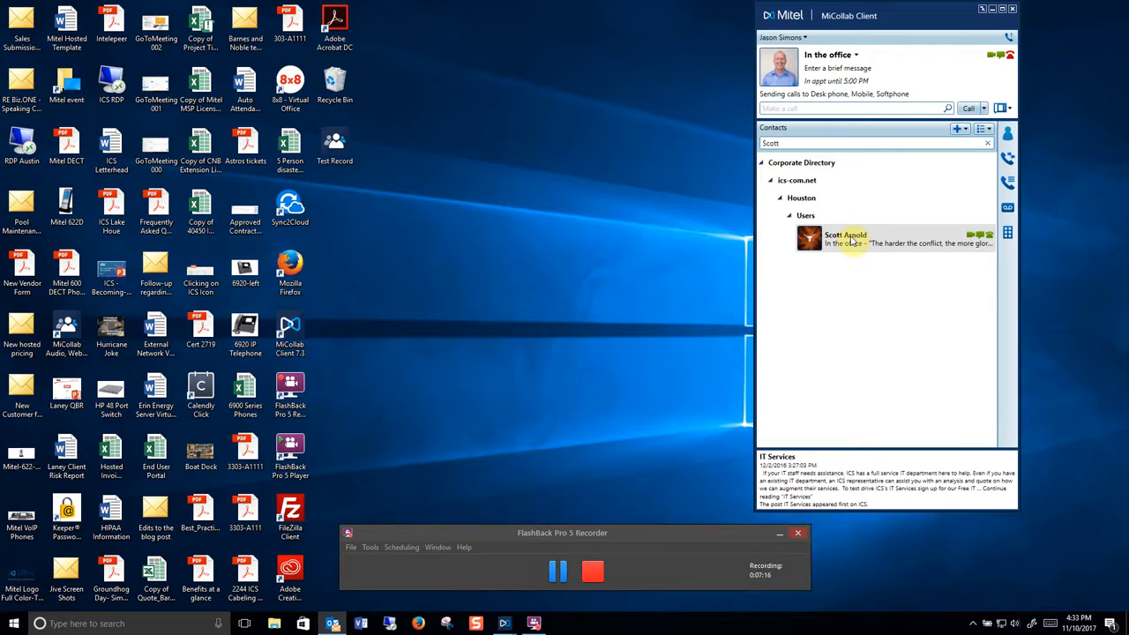
Step: Clear the contact search and choose Collaboration > Schedule a conference from the account menu
double_click(813, 143)
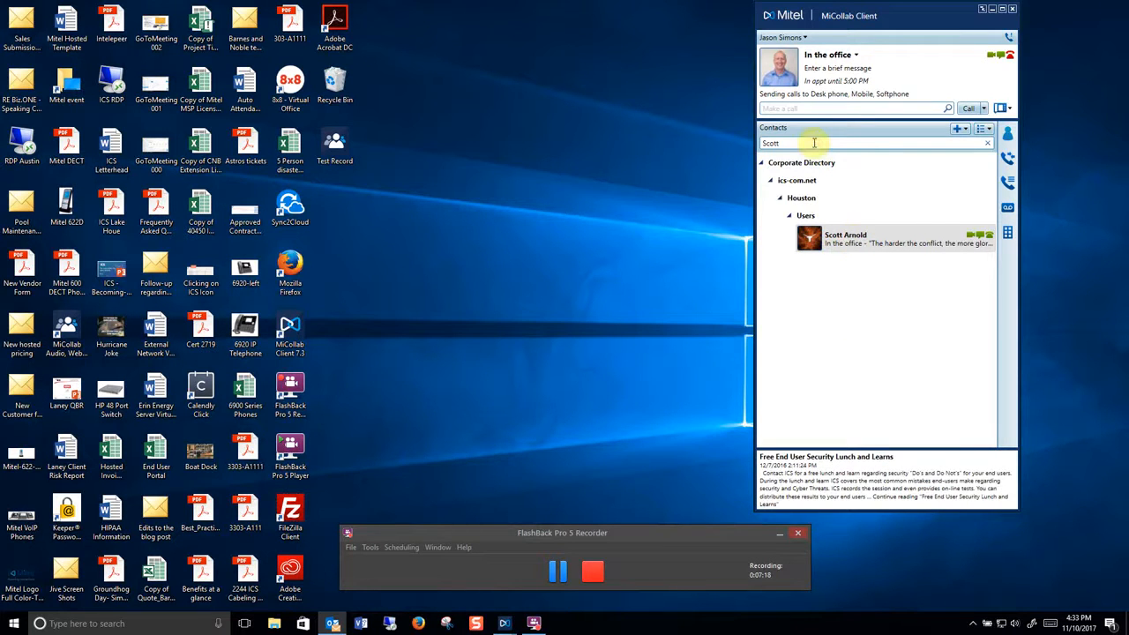
key("Delete")
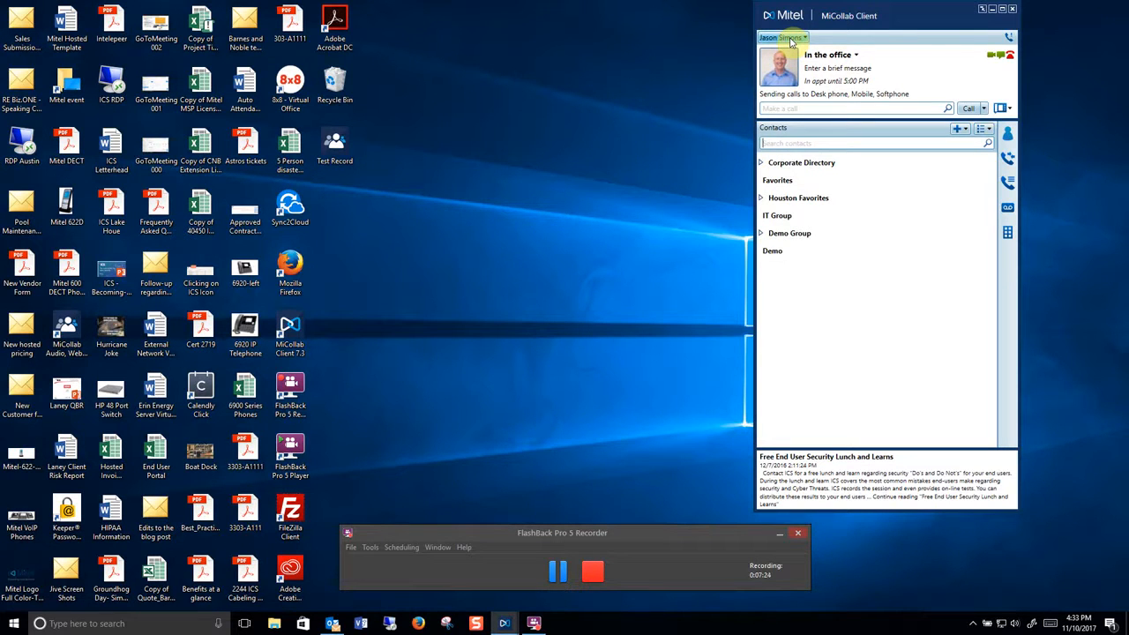
left_click(791, 39)
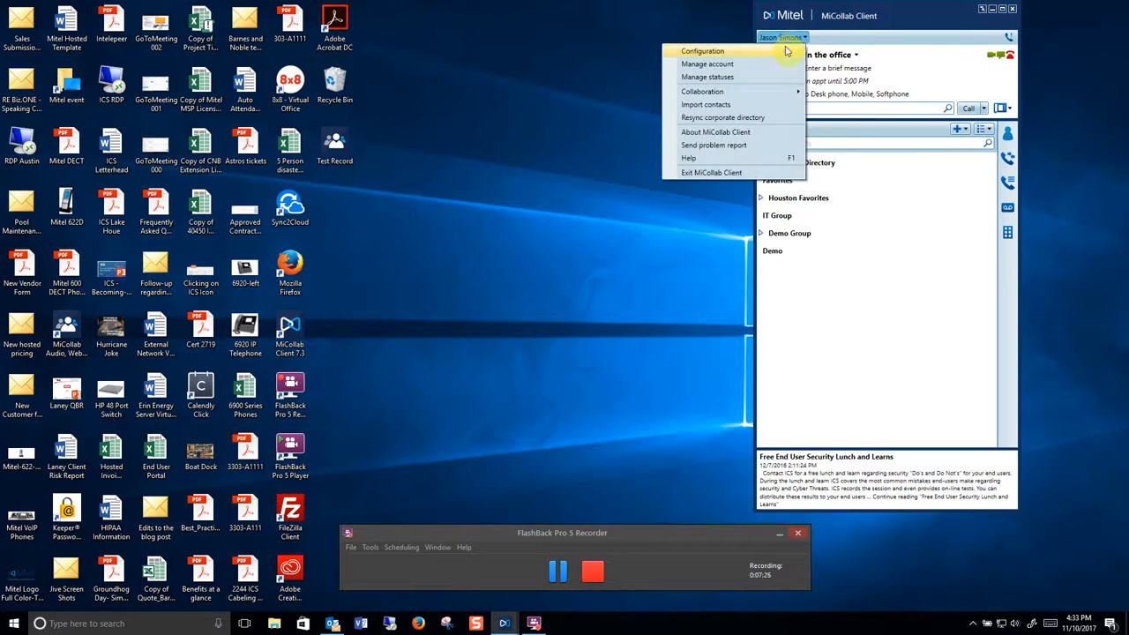
mouse_move(703, 91)
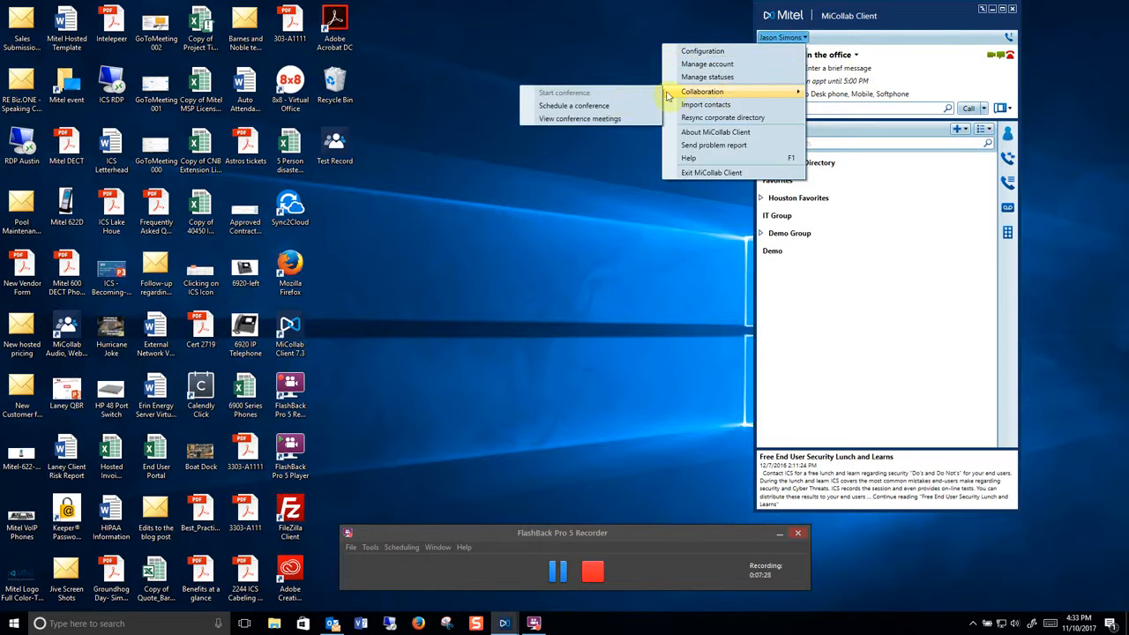
left_click(573, 105)
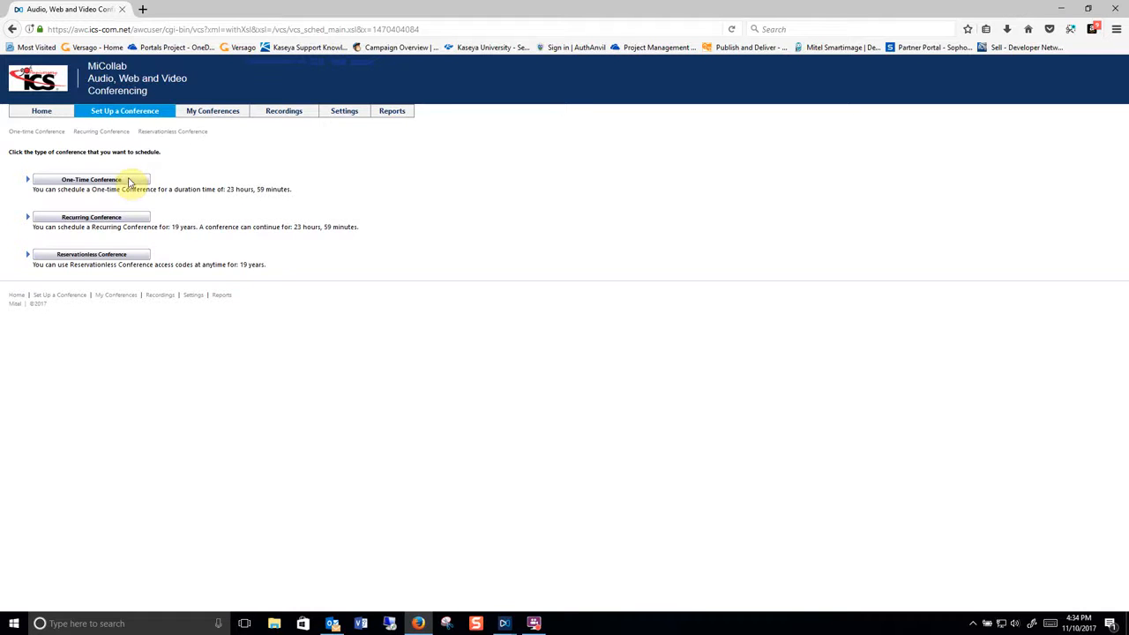
Step: Start a one-time conference named Demo Conference with start date November 12
left_click(129, 182)
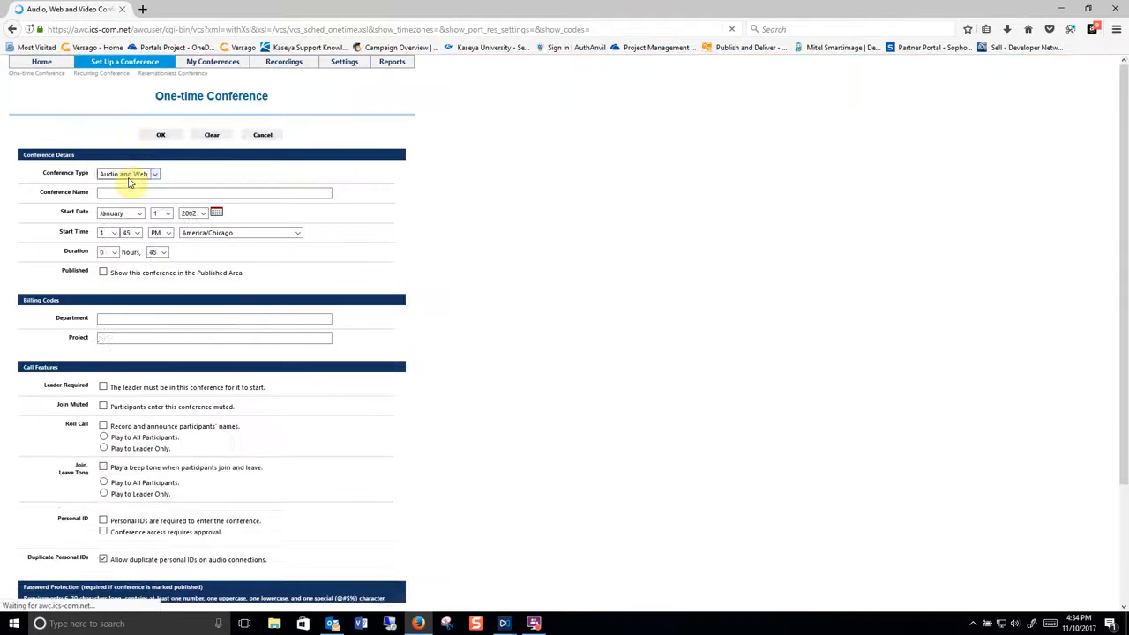
left_click(134, 242)
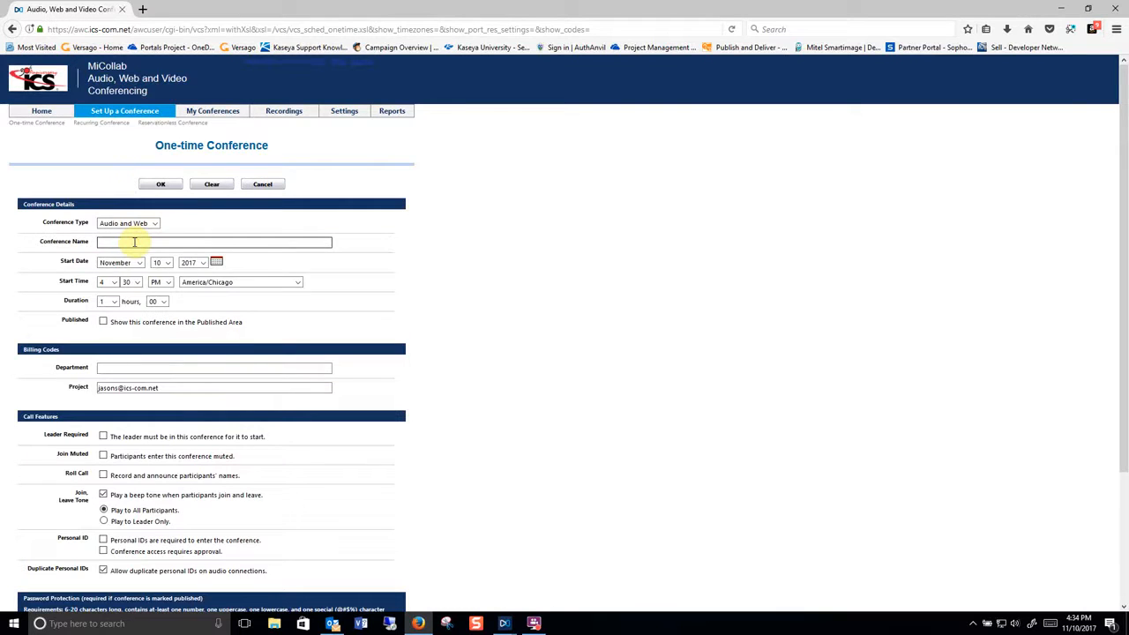
type("Demo Conference")
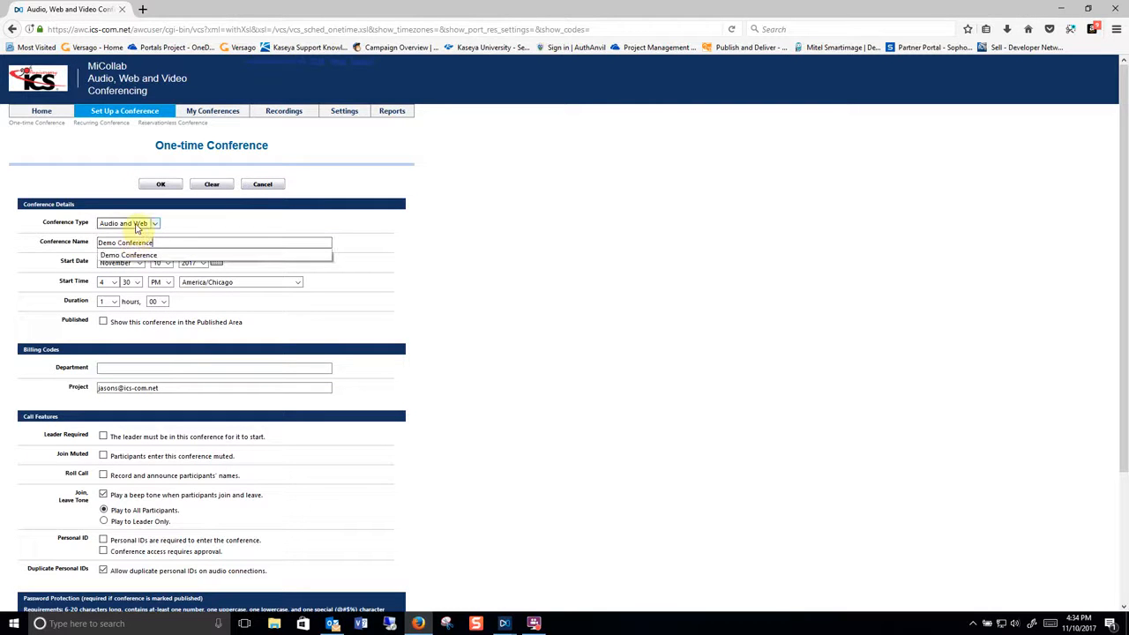
left_click(243, 228)
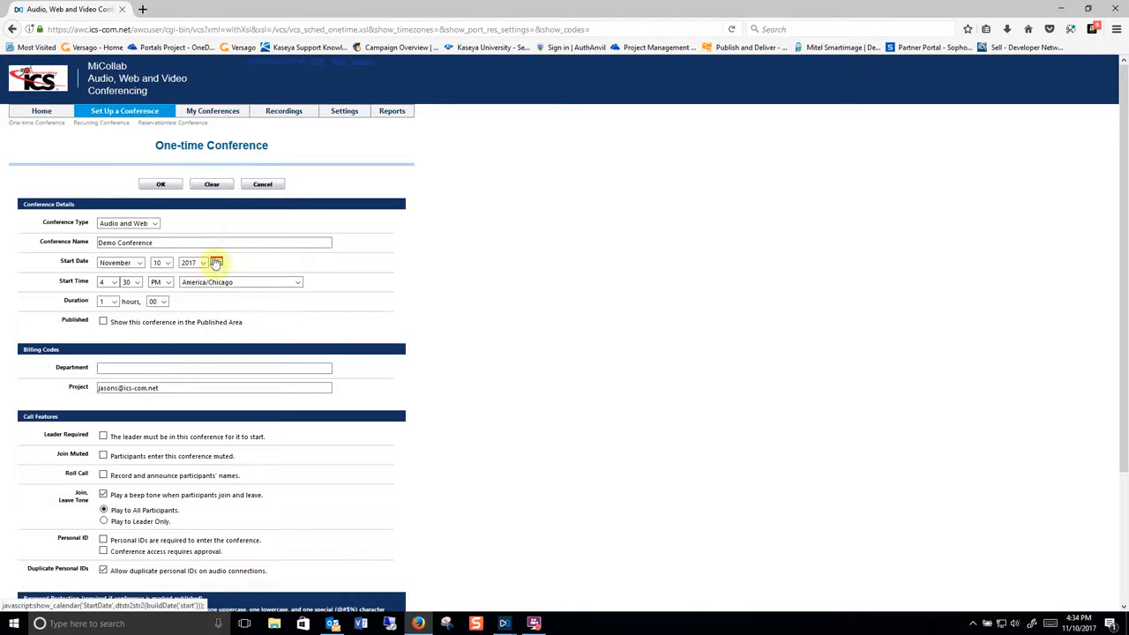
left_click(216, 262)
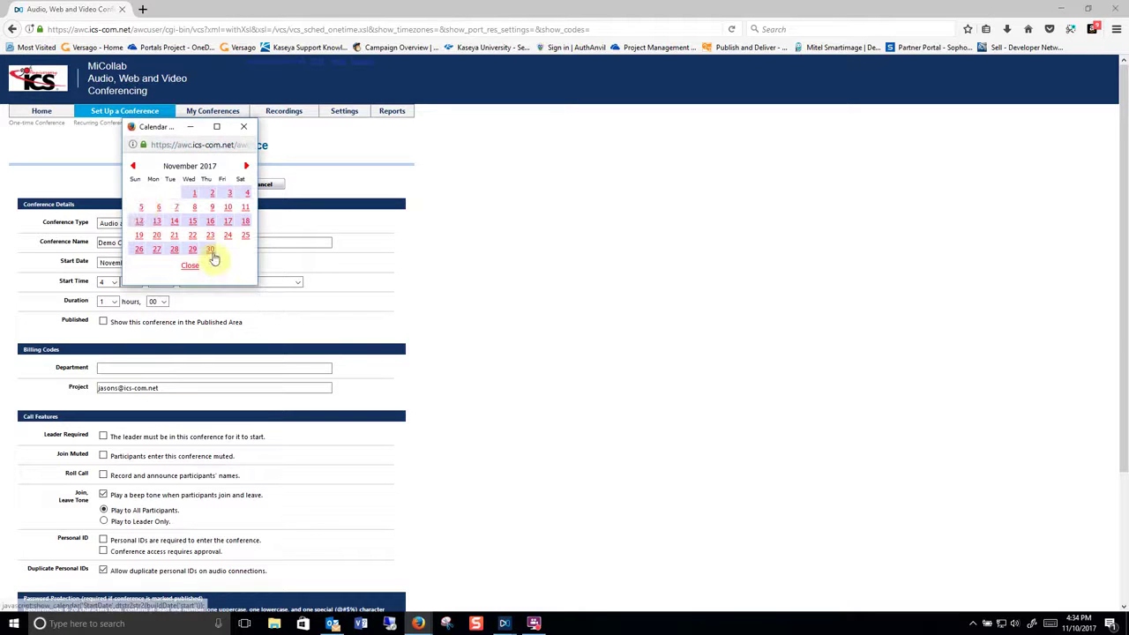
left_click(139, 222)
type("Sales")
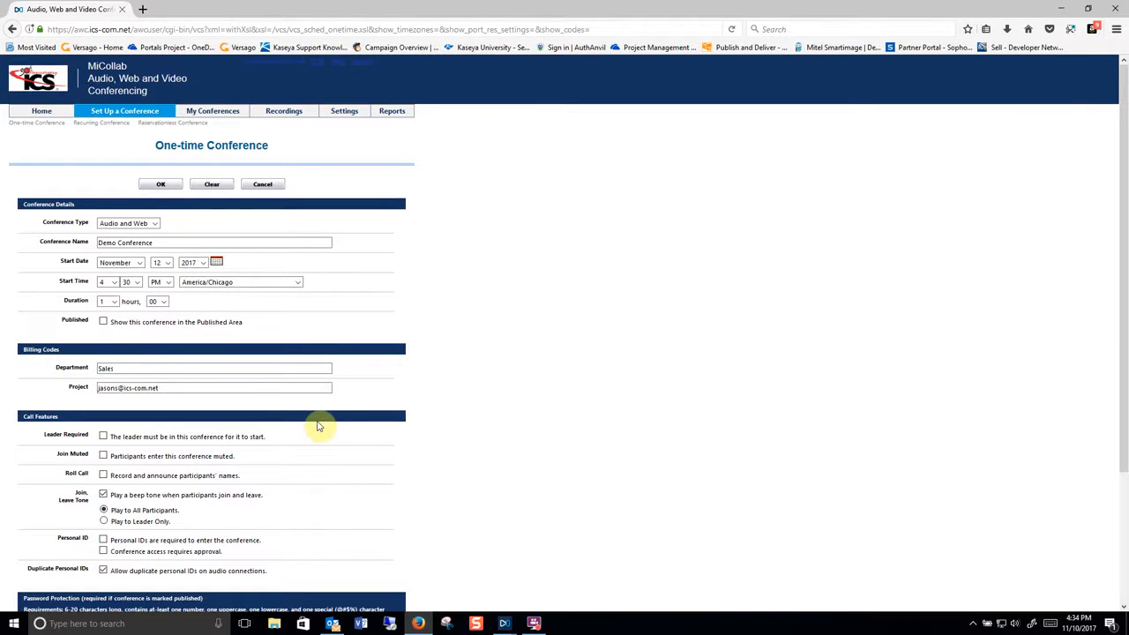
scroll(319, 428, "down", 3)
scroll(319, 428, "down", 2)
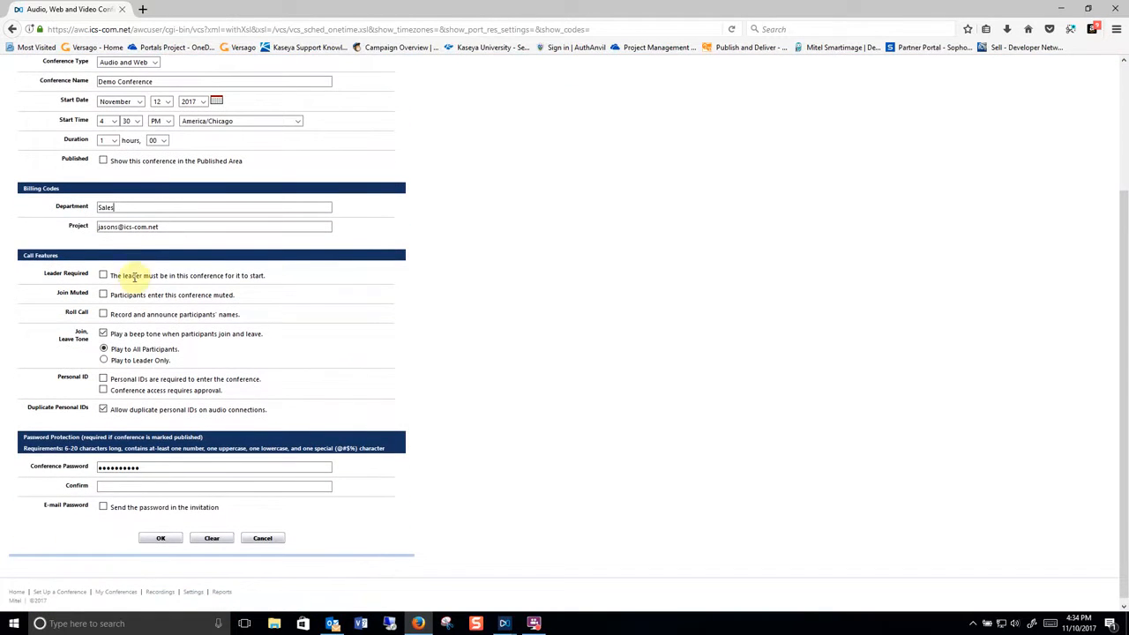
Step: Clear the conference password and submit the new conference
left_click_drag(150, 466, 75, 465)
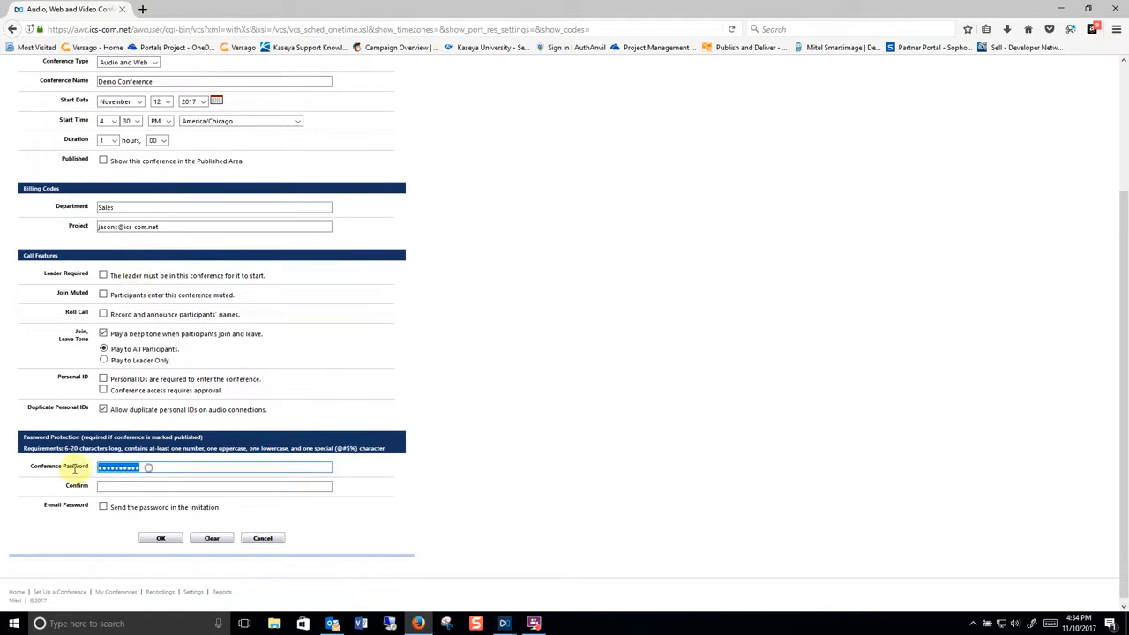
key("BackSpace")
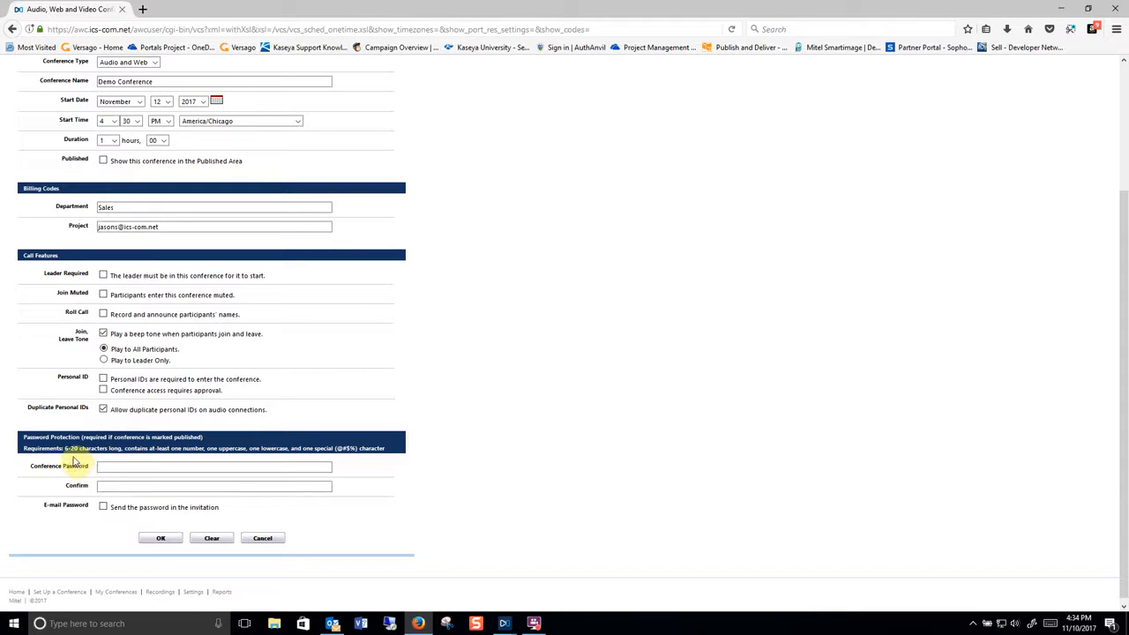
left_click(162, 540)
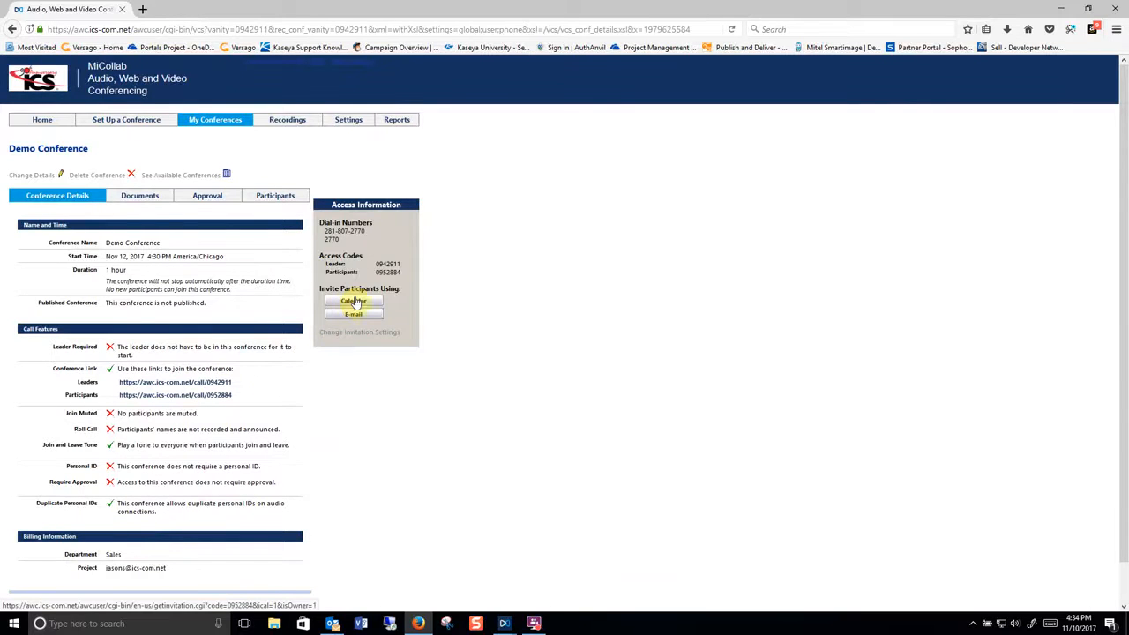
Step: Get the Demo Conference calendar invitation and open it as an Outlook meeting
left_click(353, 302)
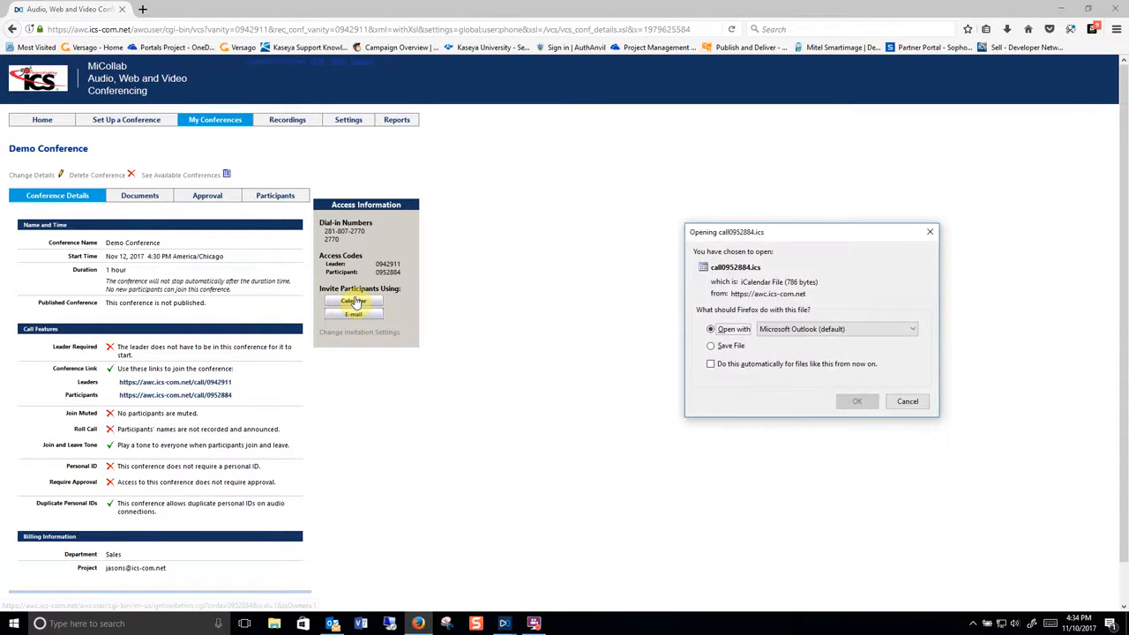
left_click(861, 404)
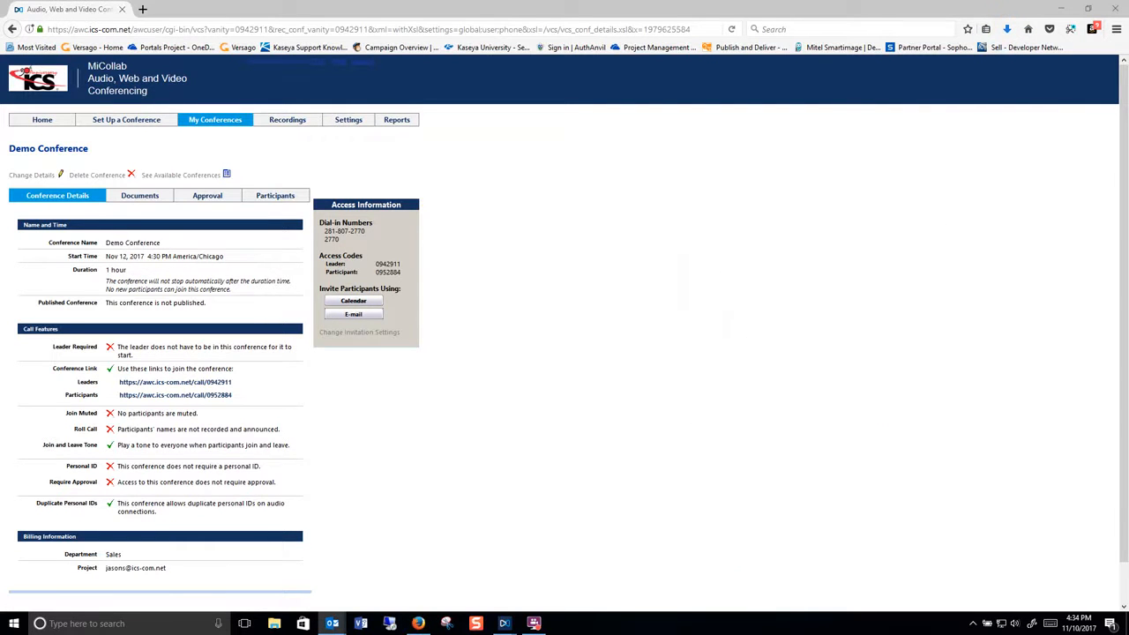
left_click_drag(864, 62, 697, 62)
left_click(590, 158)
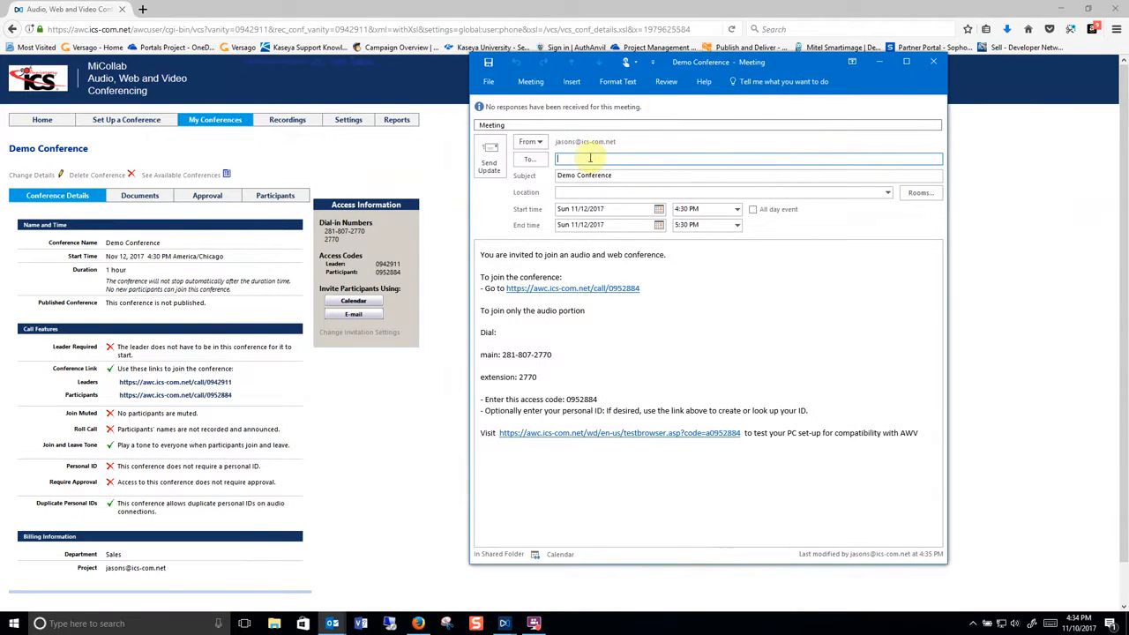
type("scott")
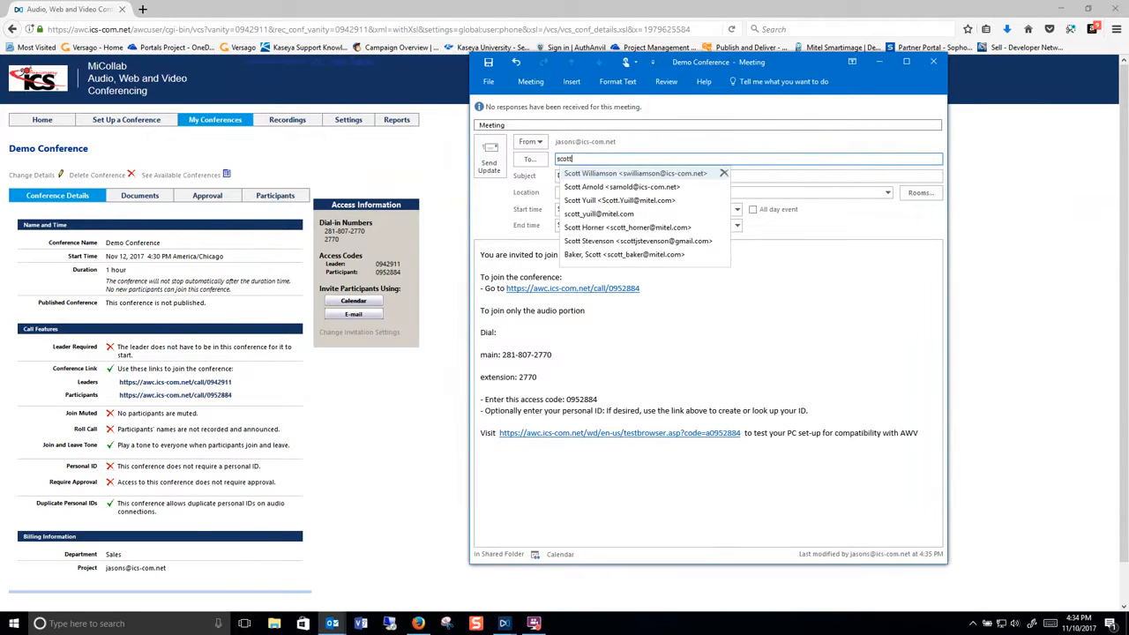
Step: Add three contacts as invitees, accepting each autocomplete suggestion
key("Return")
type("brent")
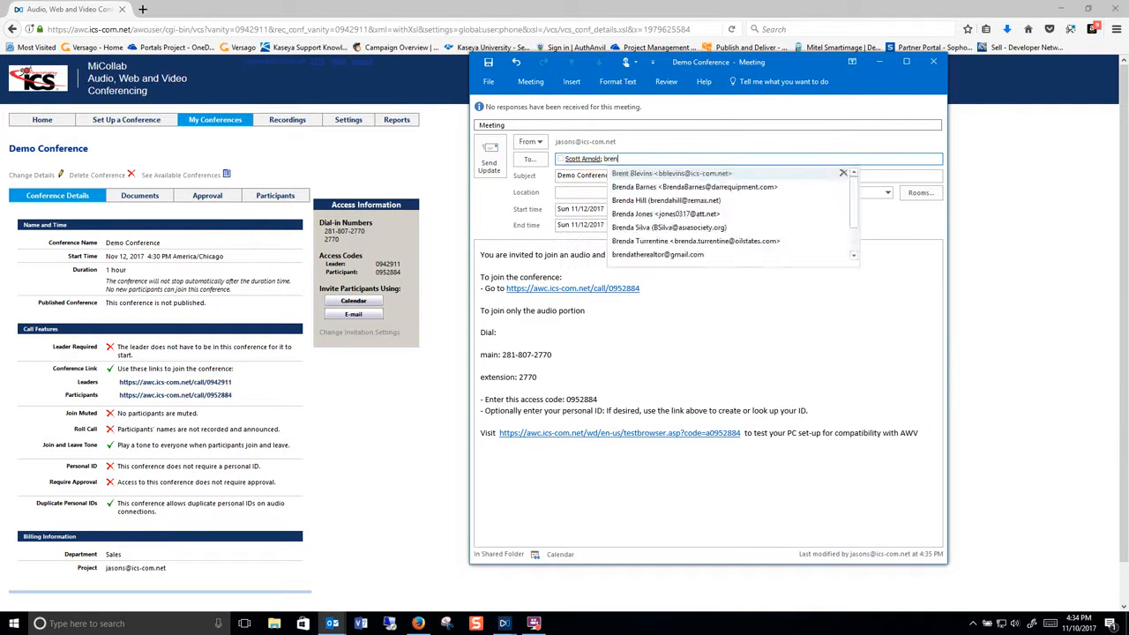
key("Return")
type("aniel")
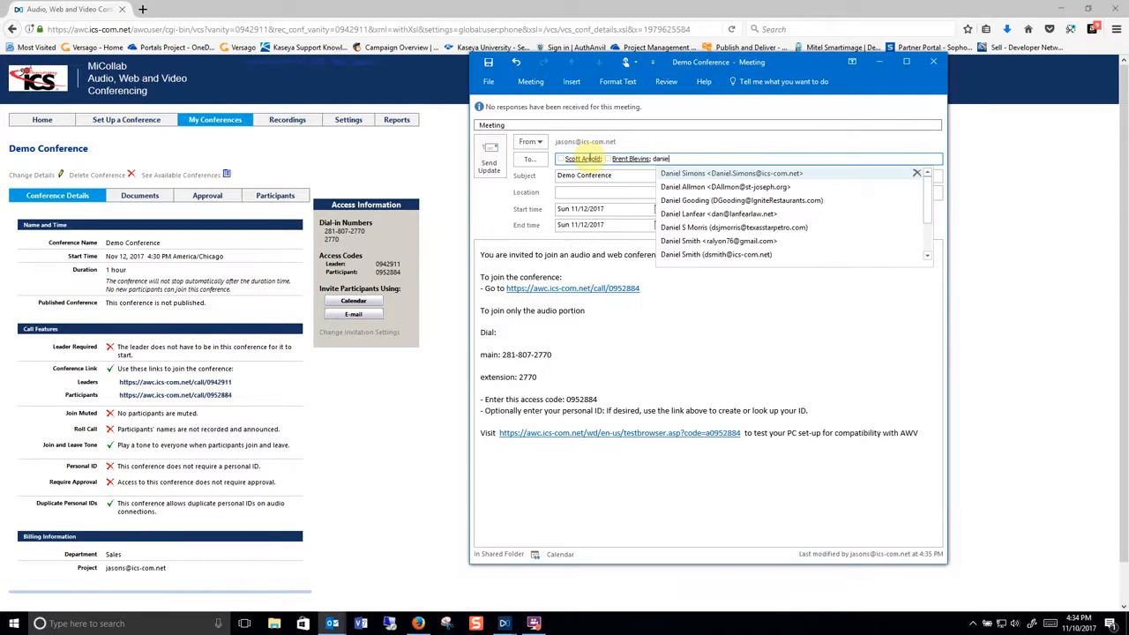
key("Return")
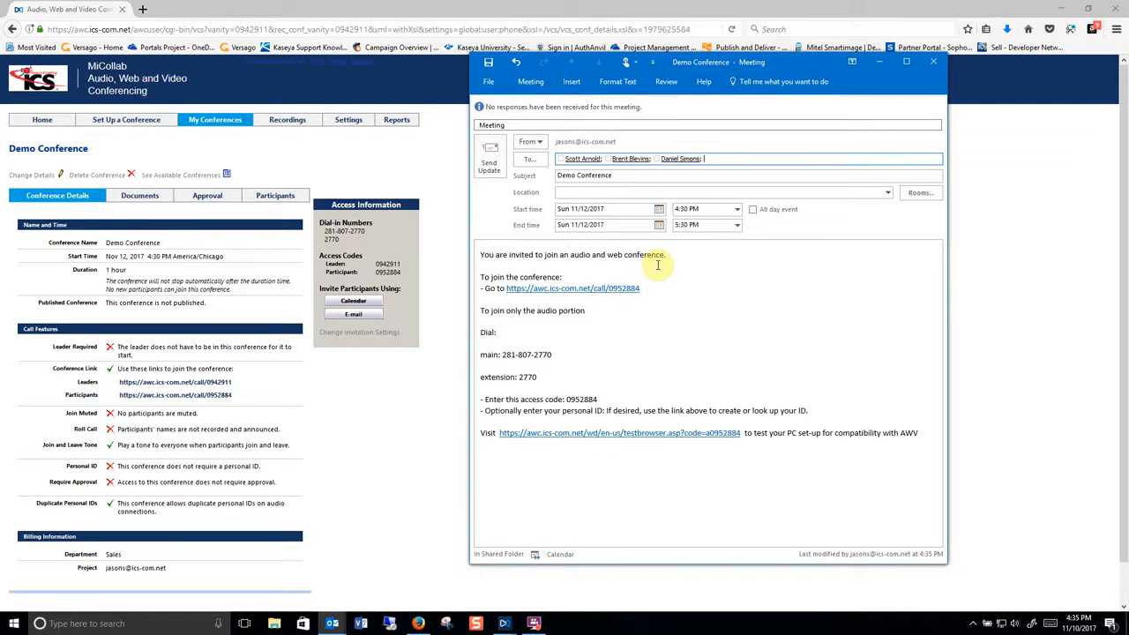
Step: Close the meeting keeping the changed attendees and go to the portal's account settings
left_click(933, 61)
left_click(682, 345)
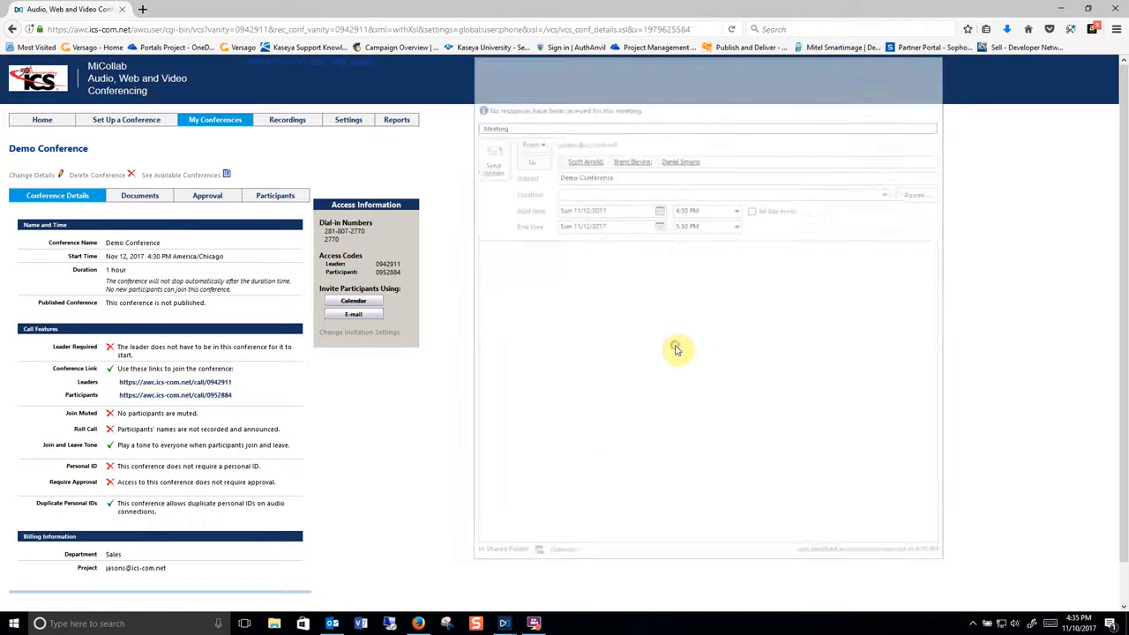
left_click(348, 119)
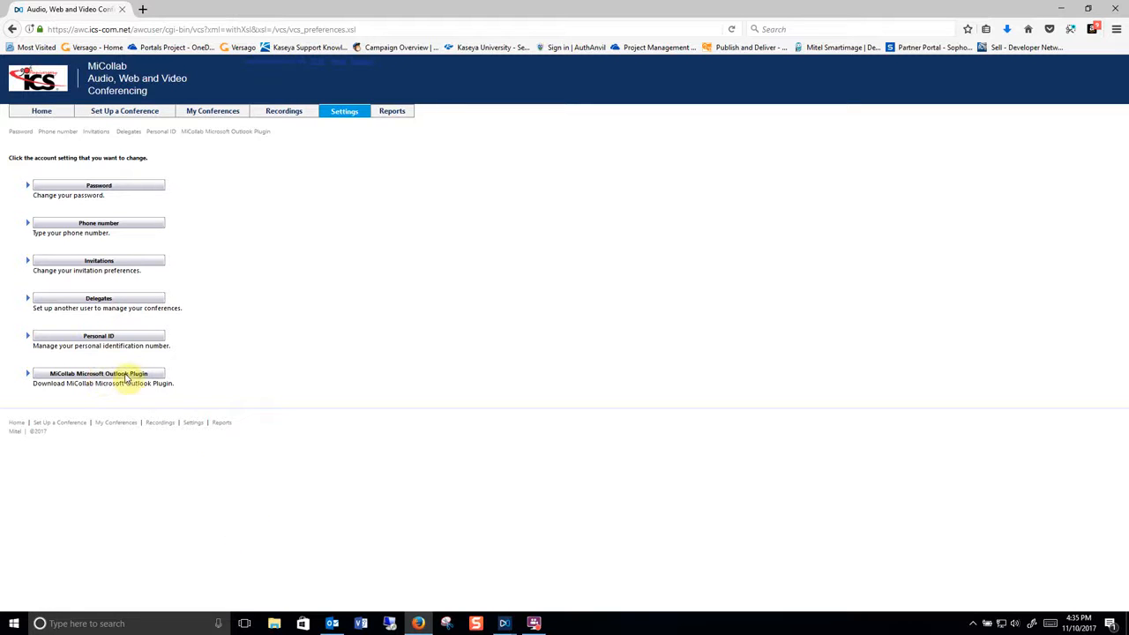
Step: Start and cancel the MiCollab Outlook plugin download, then bring the Outlook inbox forward
left_click(126, 375)
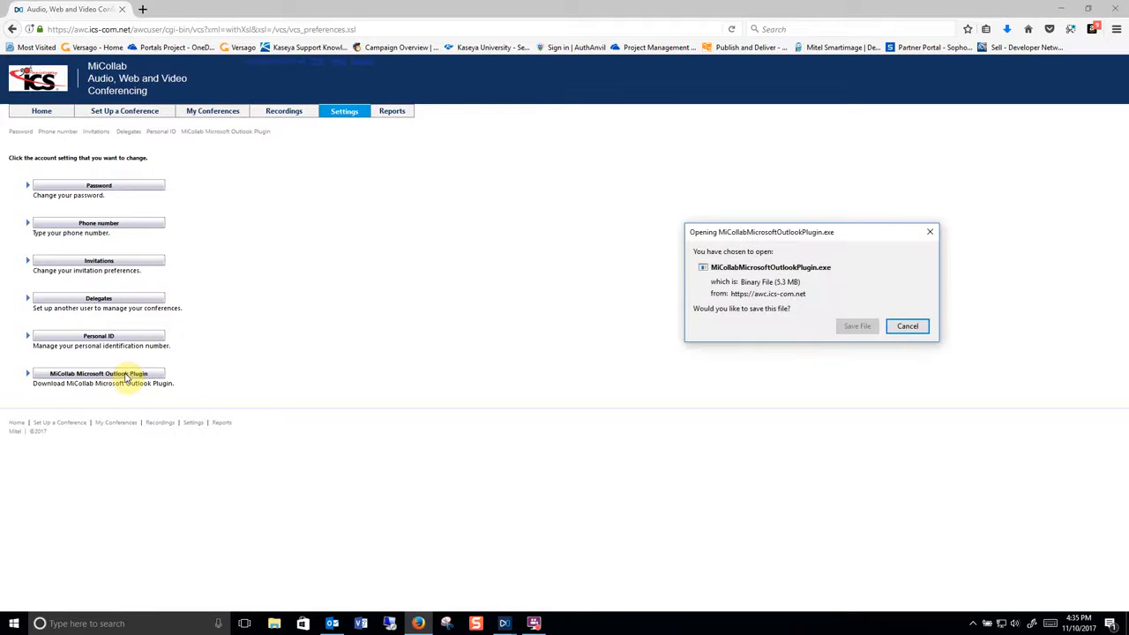
left_click(908, 326)
left_click(332, 623)
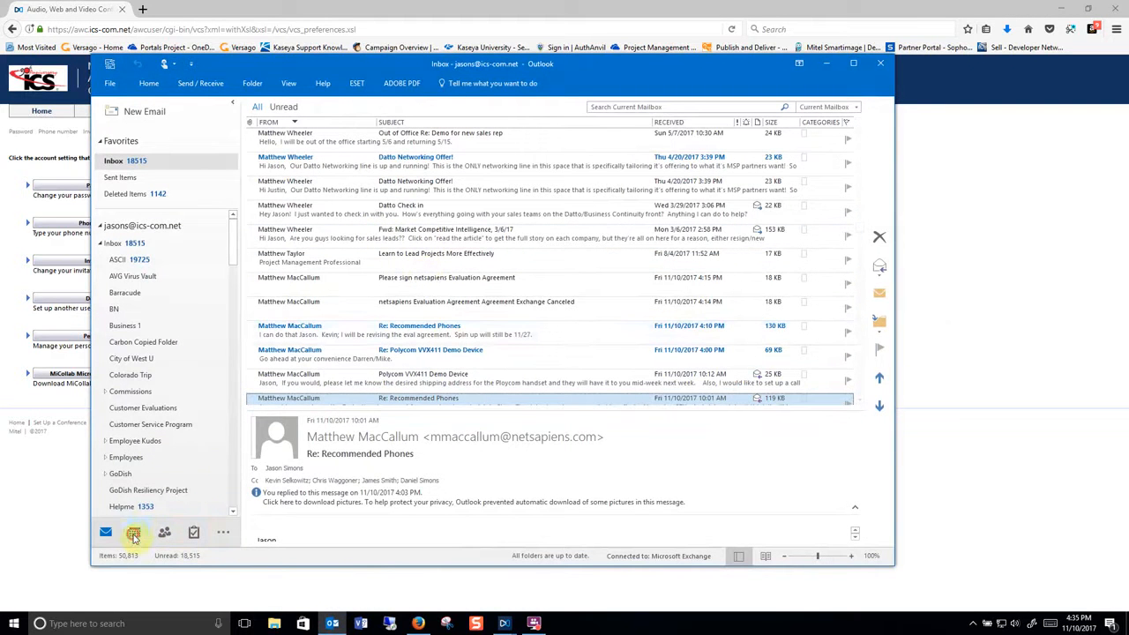
Step: Create a MiCollab Meeting appointment on November 13 at 10:30 AM with subject Sales Demo at Conference Bridge
left_click(133, 534)
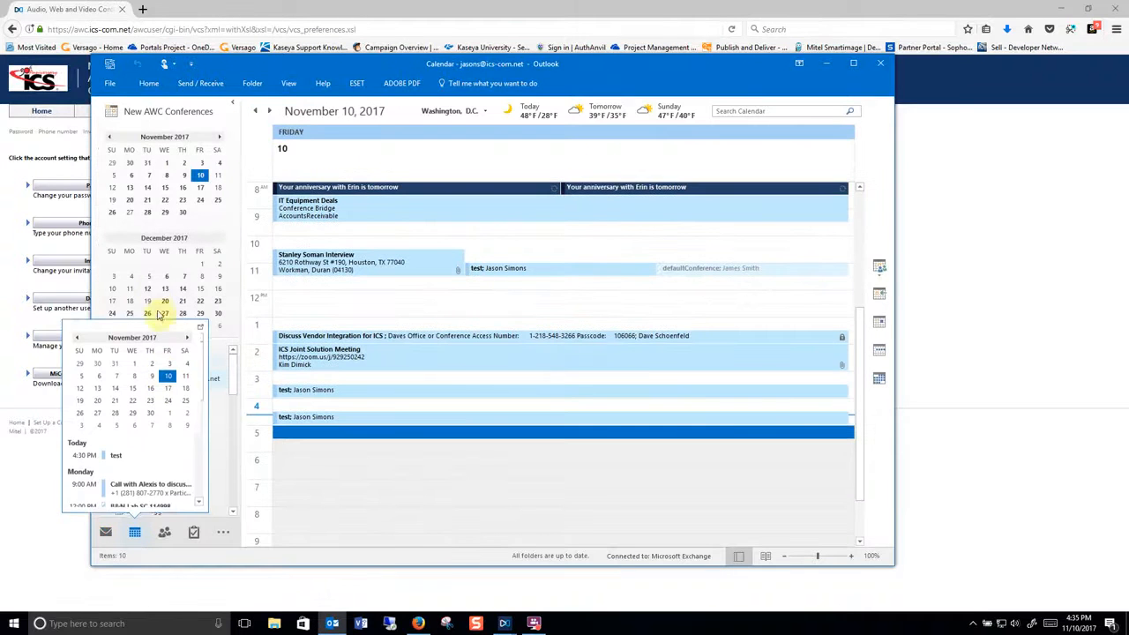
left_click(129, 187)
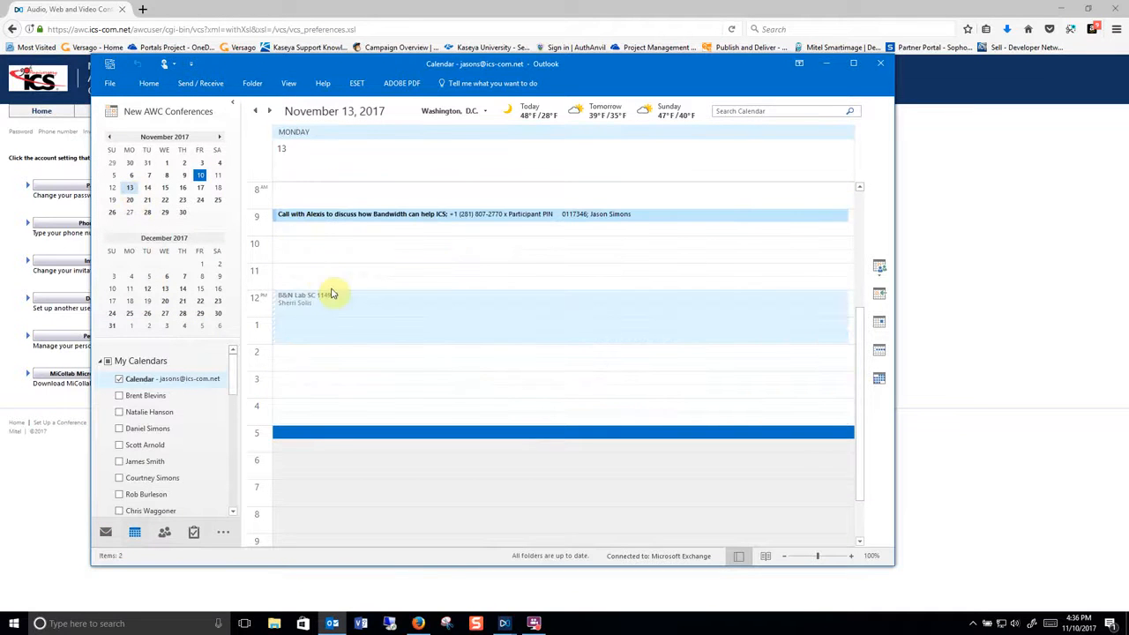
double_click(319, 257)
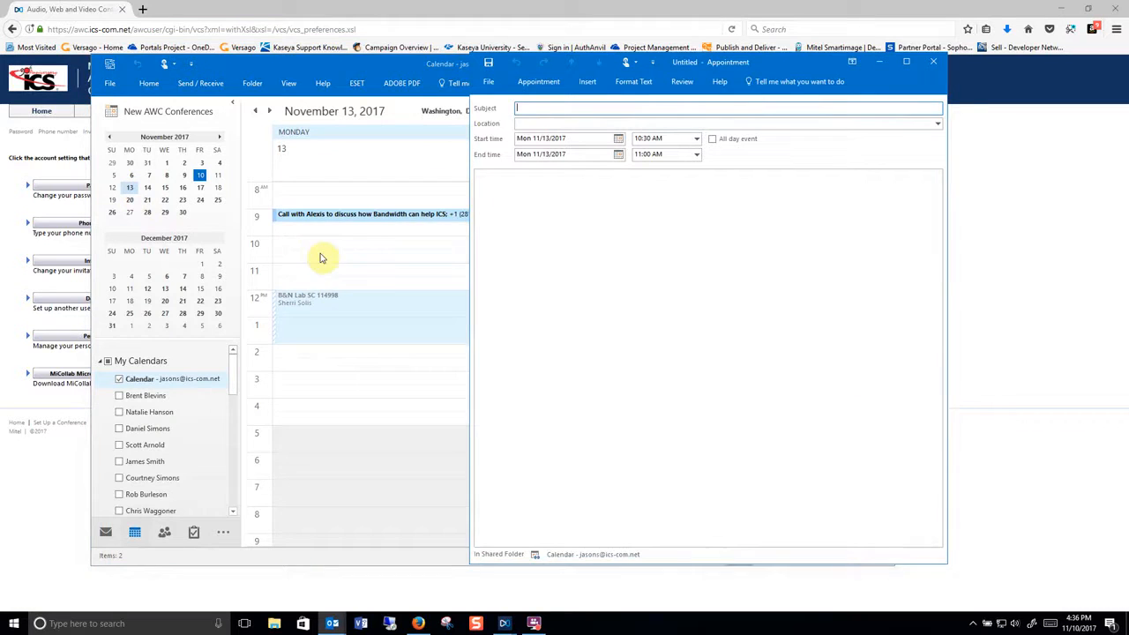
left_click(538, 82)
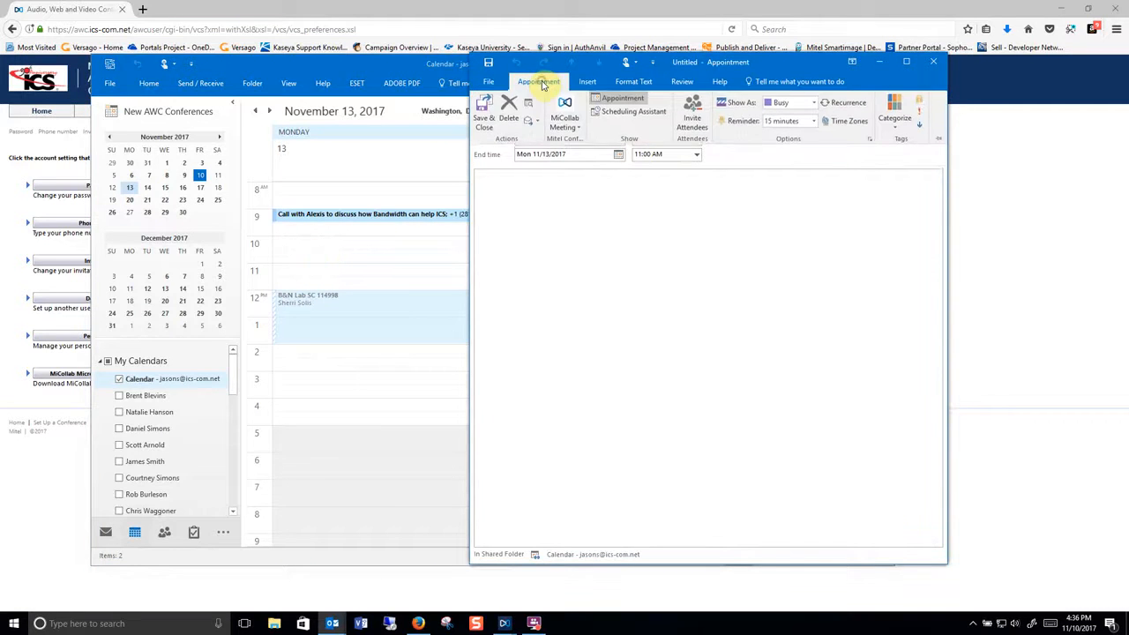
left_click(565, 105)
type("Sales Dem")
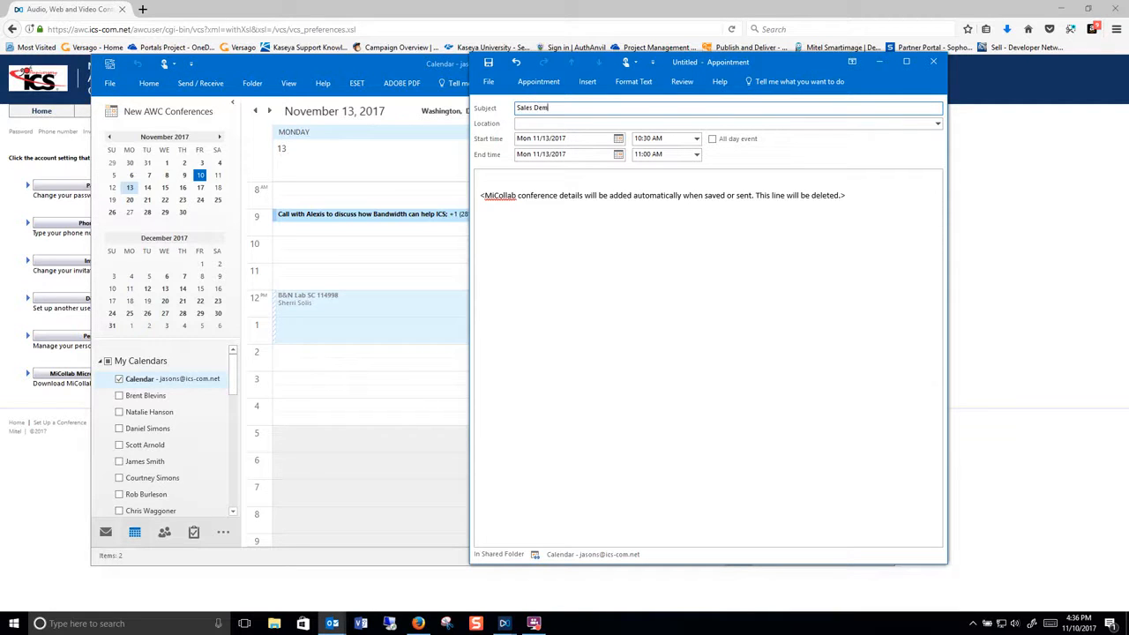
type("o")
key("Tab")
type("Conference Bridge")
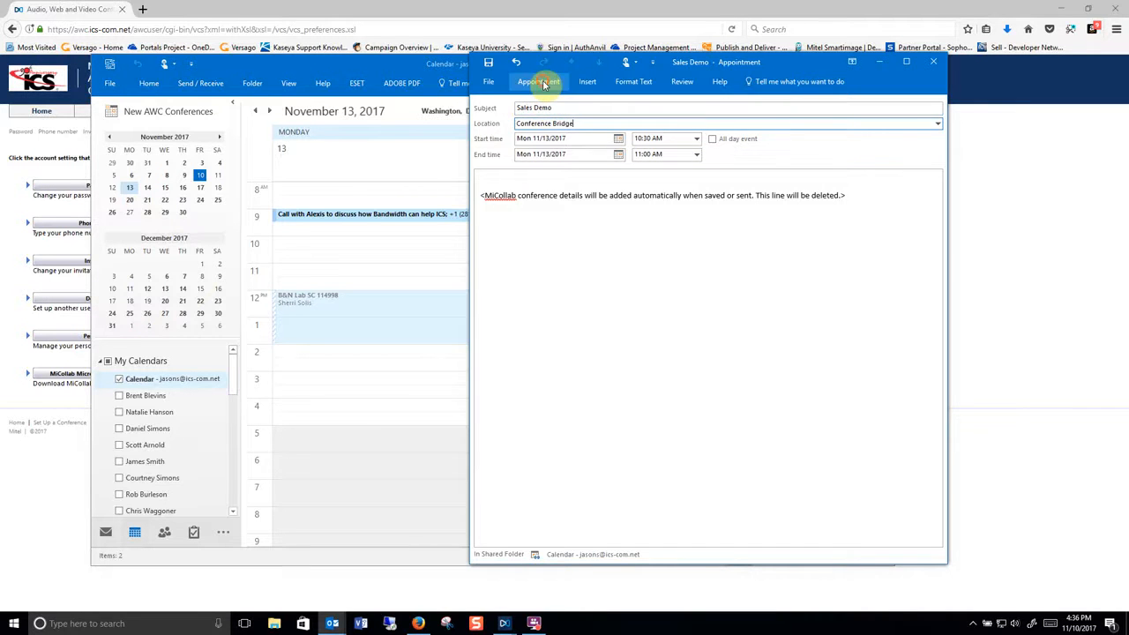
Step: Invite attendees, add the suggested recipient and send the meeting invitation
left_click(538, 82)
left_click(694, 112)
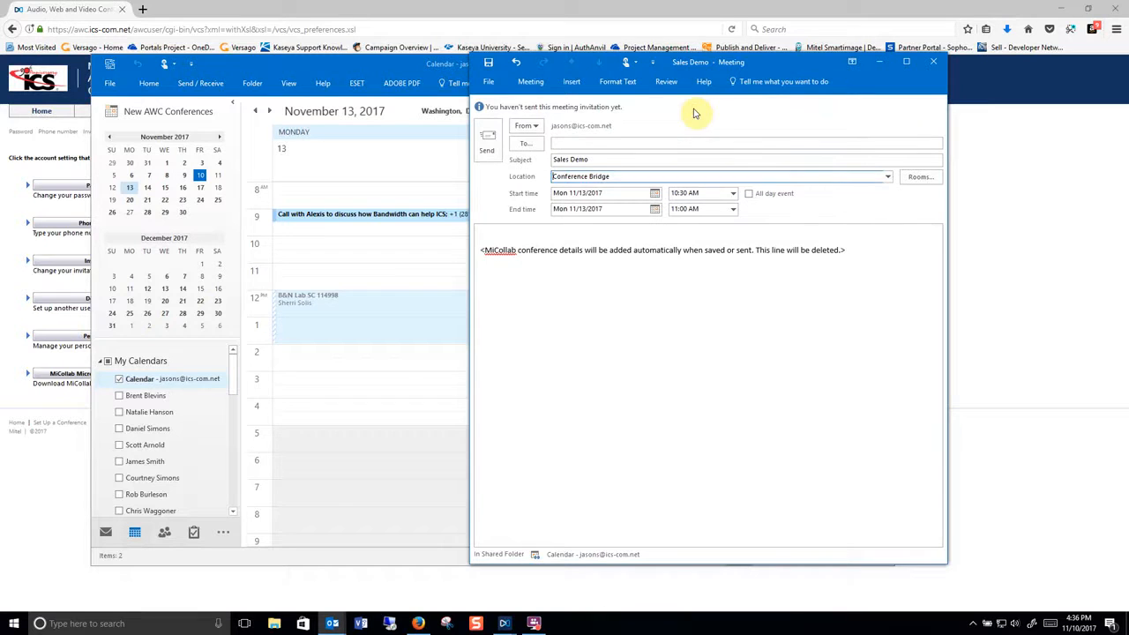
left_click(617, 141)
type("jason")
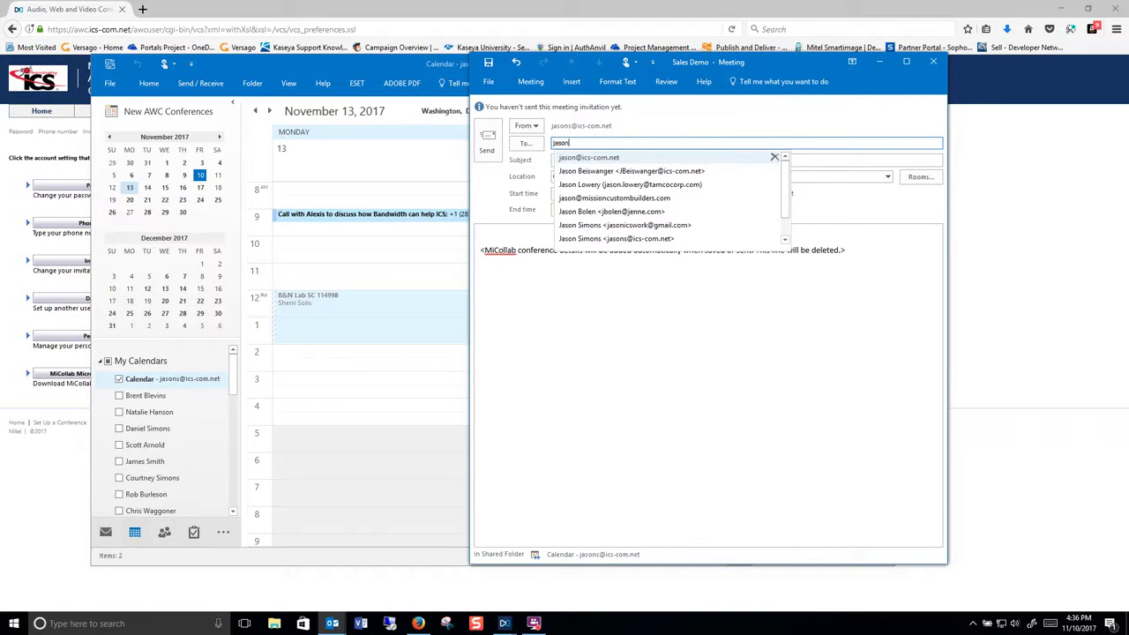
key("Return")
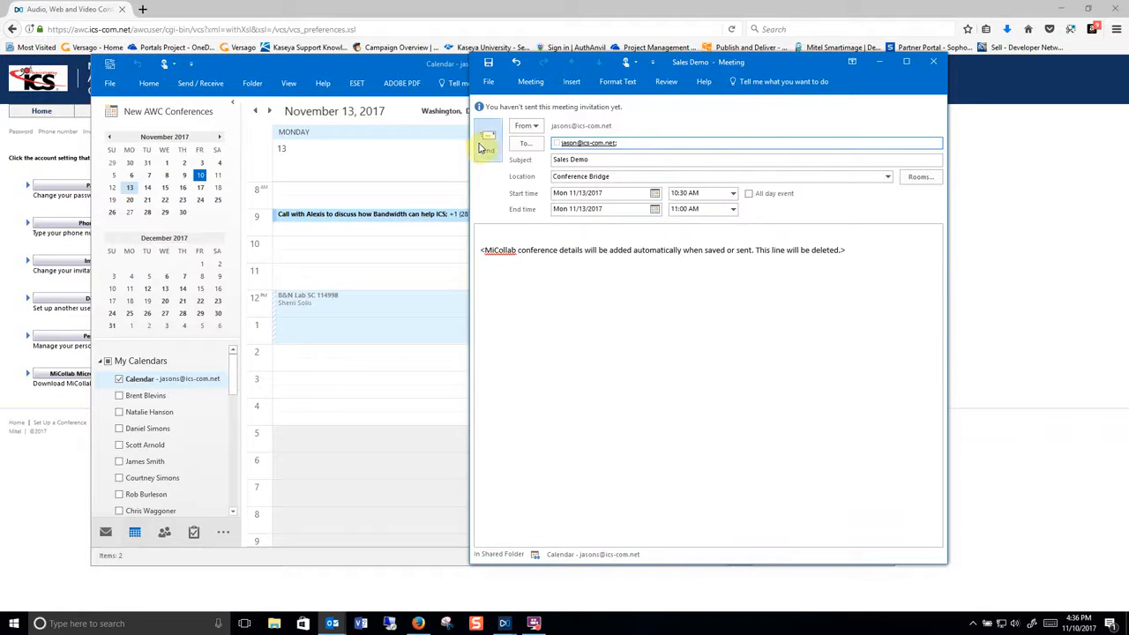
left_click(483, 144)
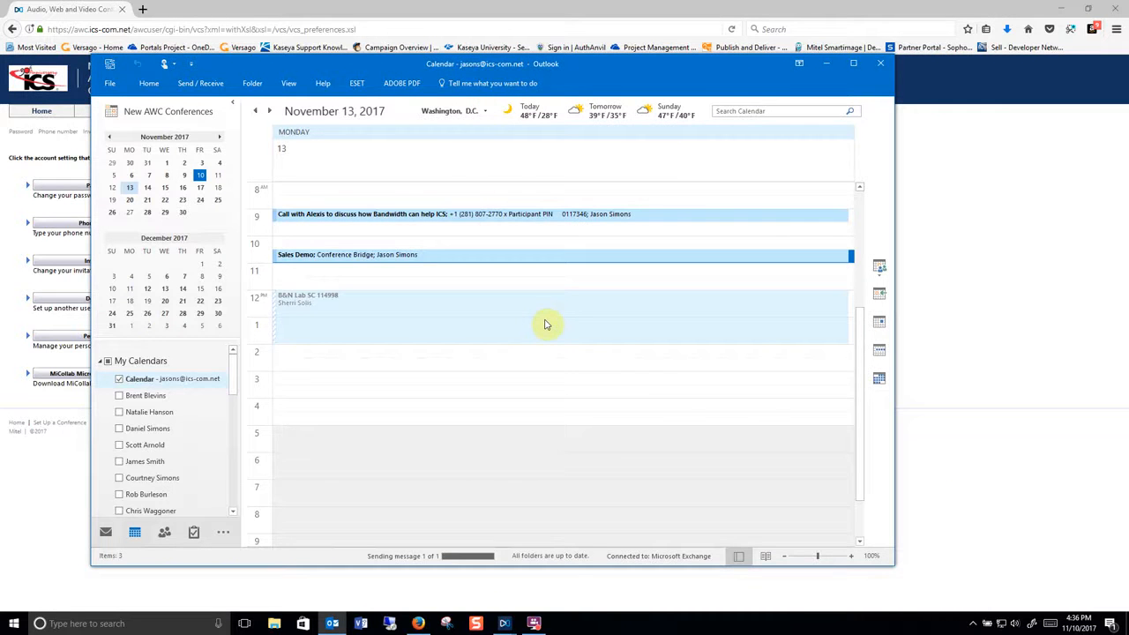
Step: Reopen the Sales Demo meeting to check its join details, close it and hide Outlook
left_click(134, 532)
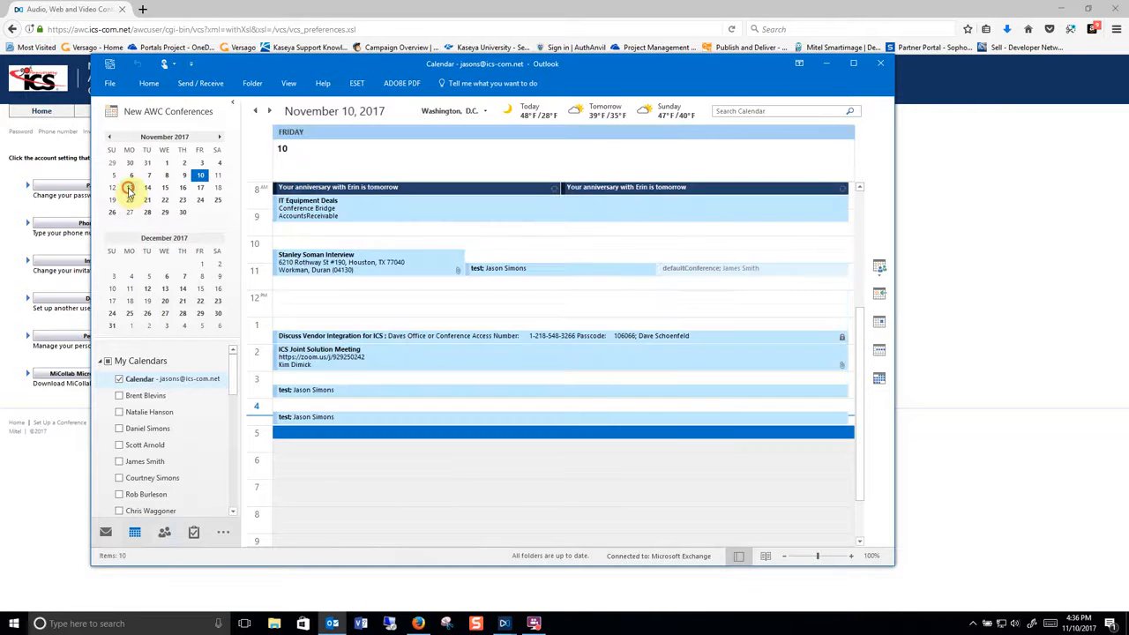
left_click(129, 187)
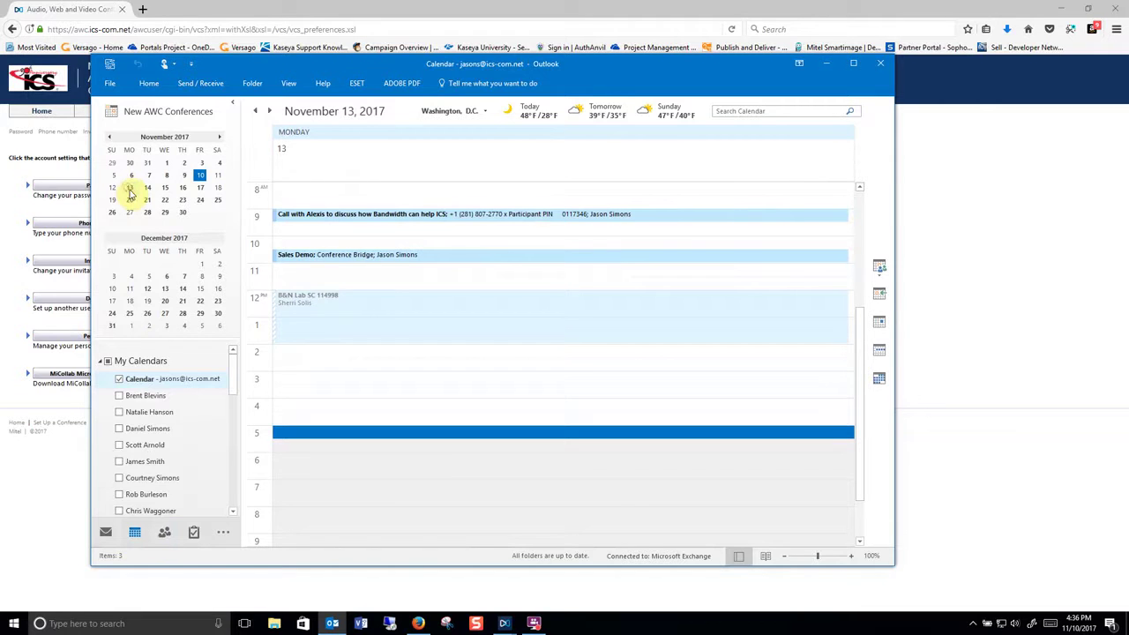
left_click(318, 257)
double_click(318, 258)
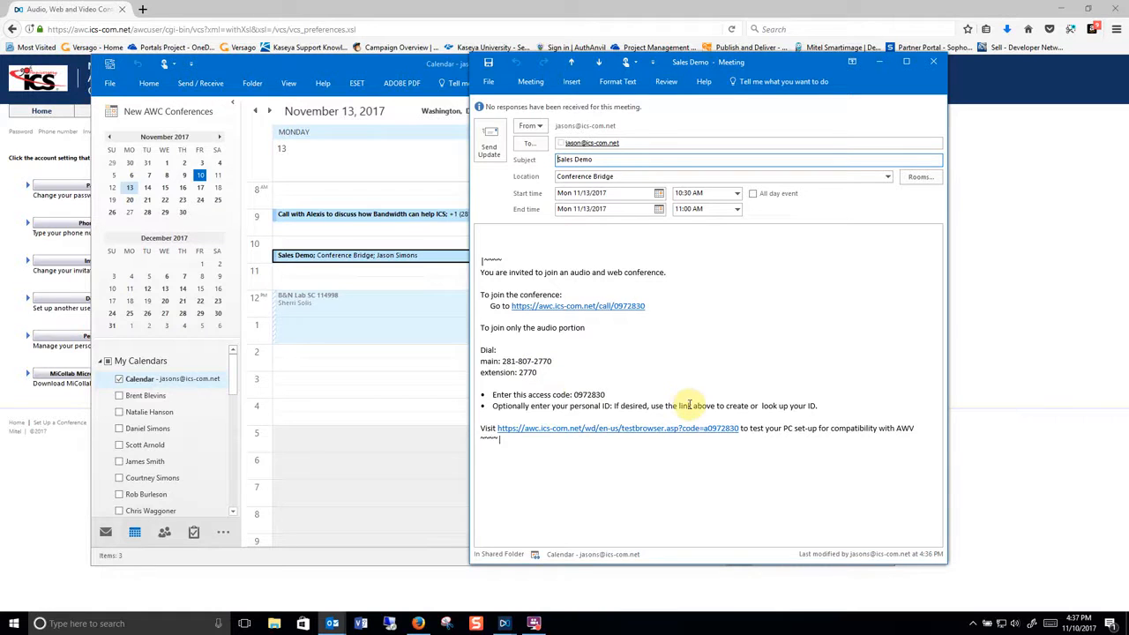
left_click(937, 64)
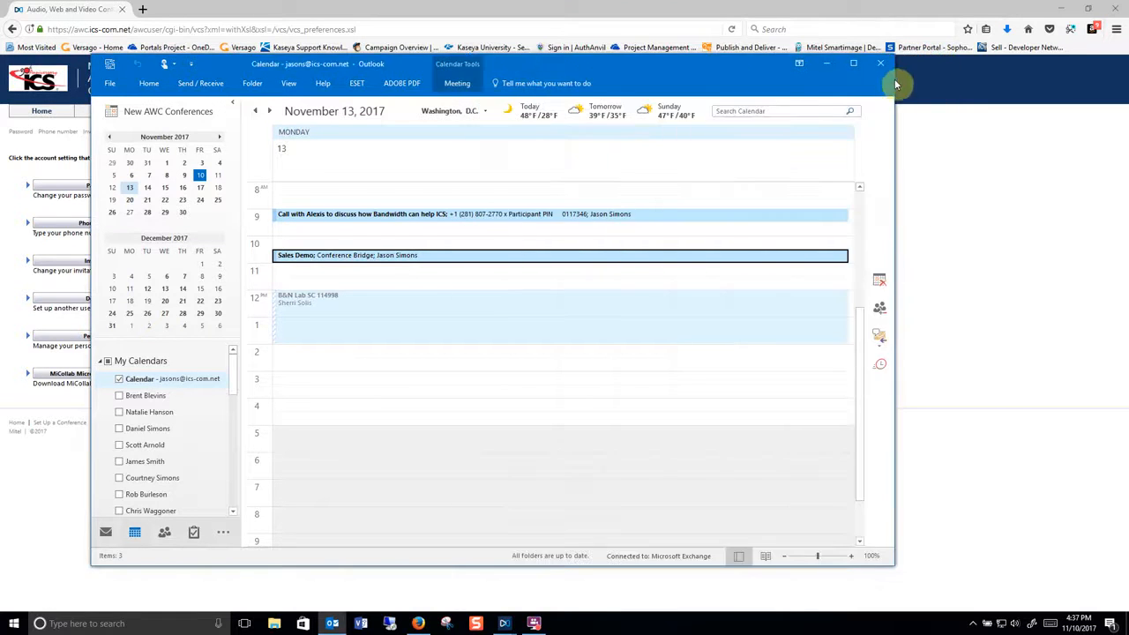
left_click(829, 63)
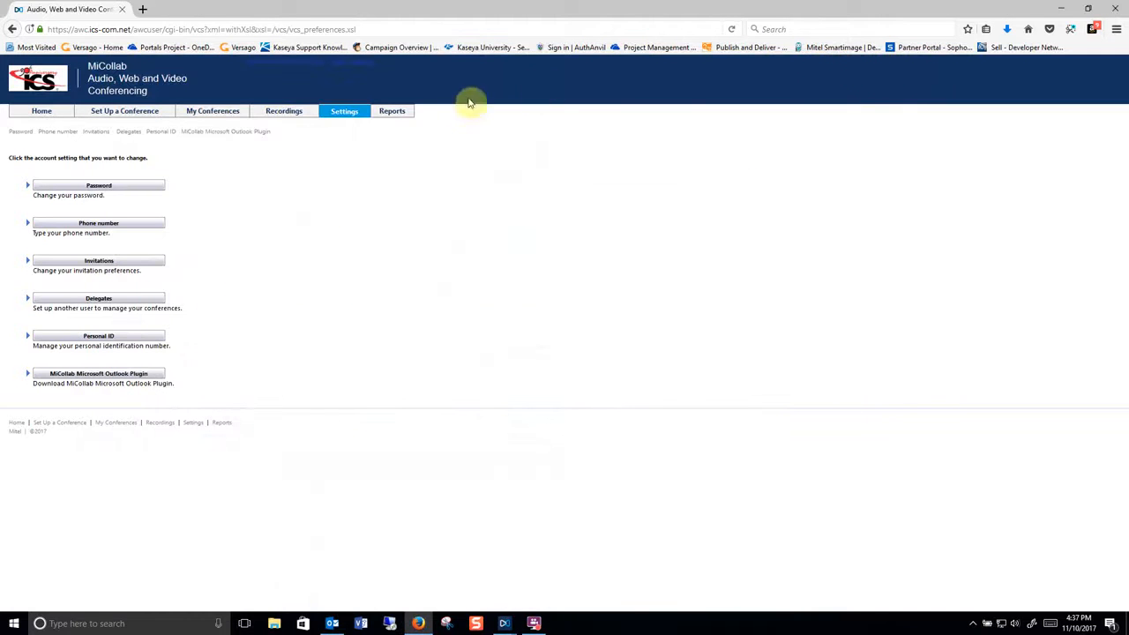
Step: Generate the Conference Details report from the Reports page, review it and return to the report form
left_click(397, 111)
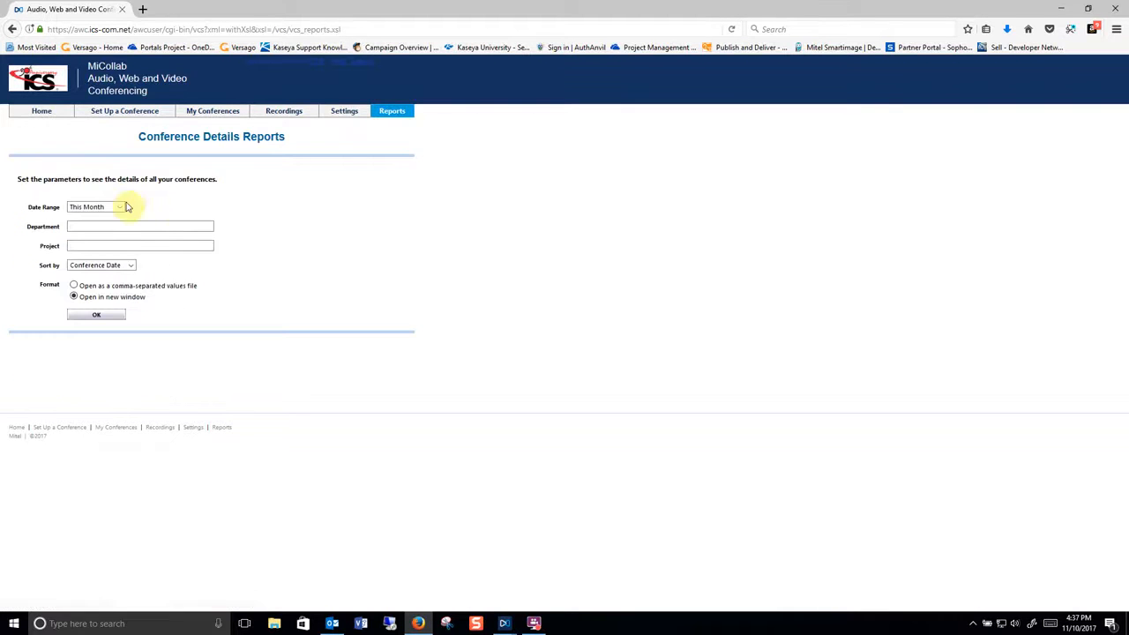
left_click(88, 315)
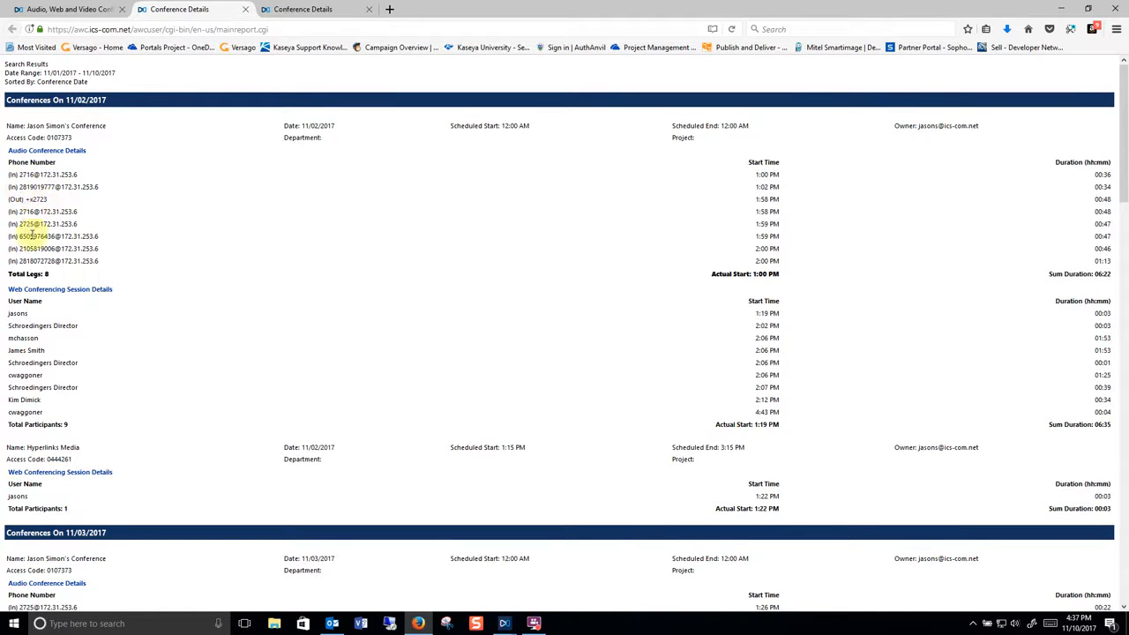
scroll(77, 294, "down", 1)
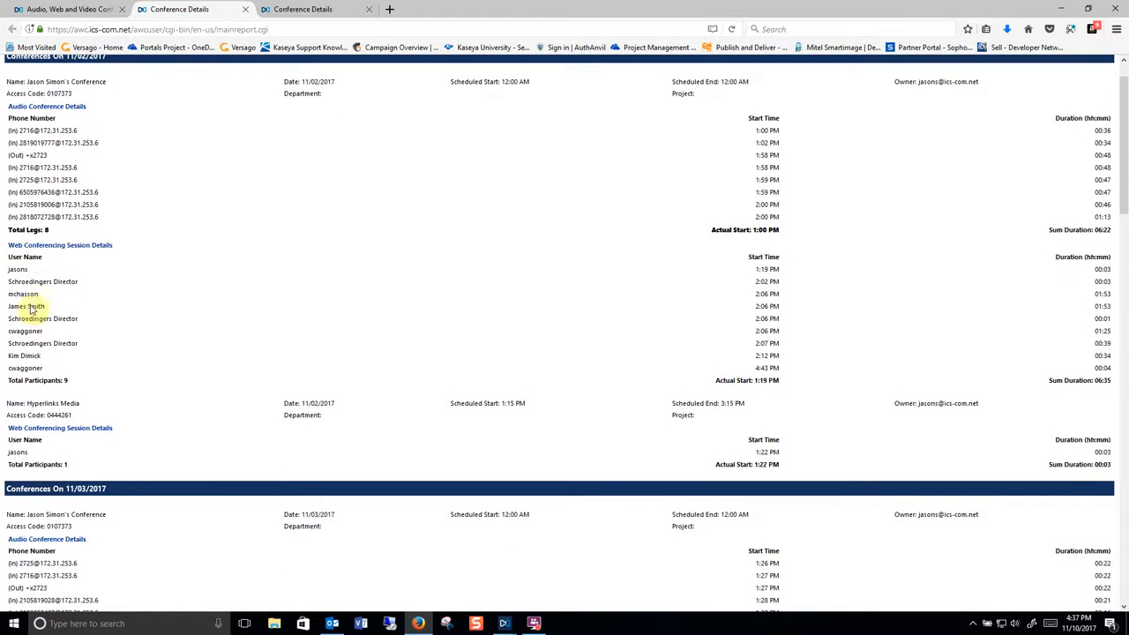
scroll(51, 379, "down", 3)
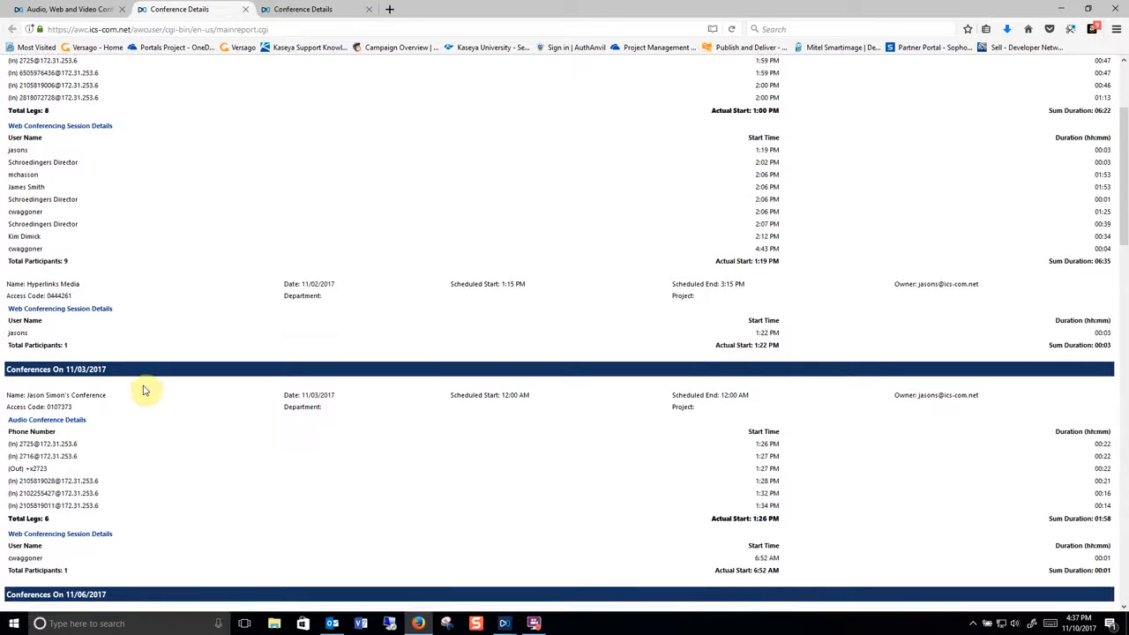
scroll(154, 369, "up", 10)
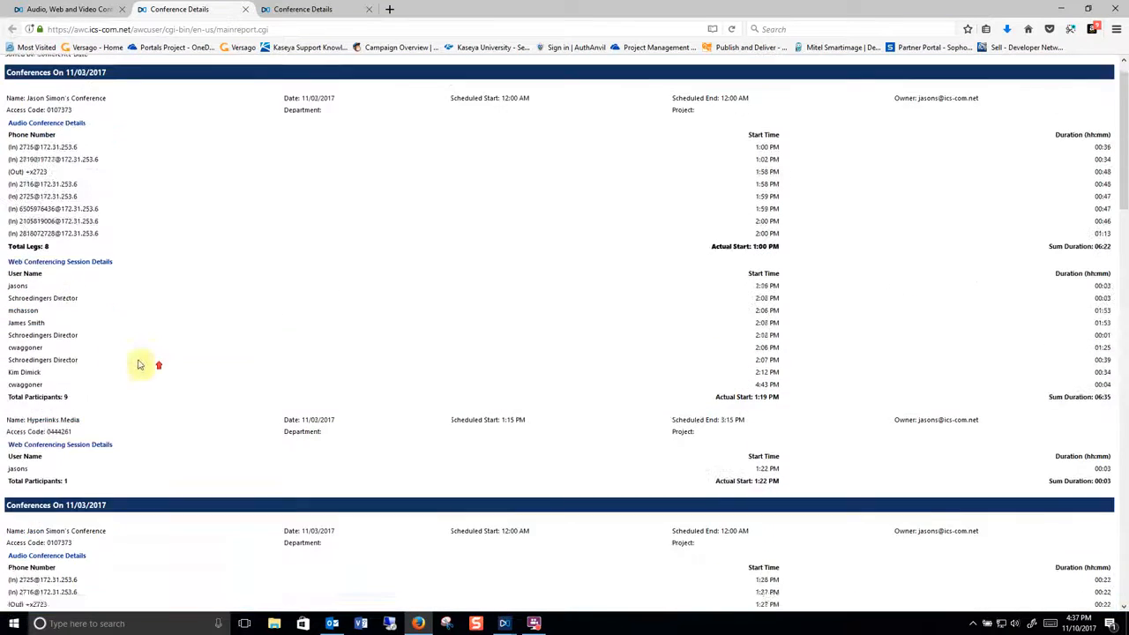
scroll(153, 370, "up", 1)
left_click(244, 10)
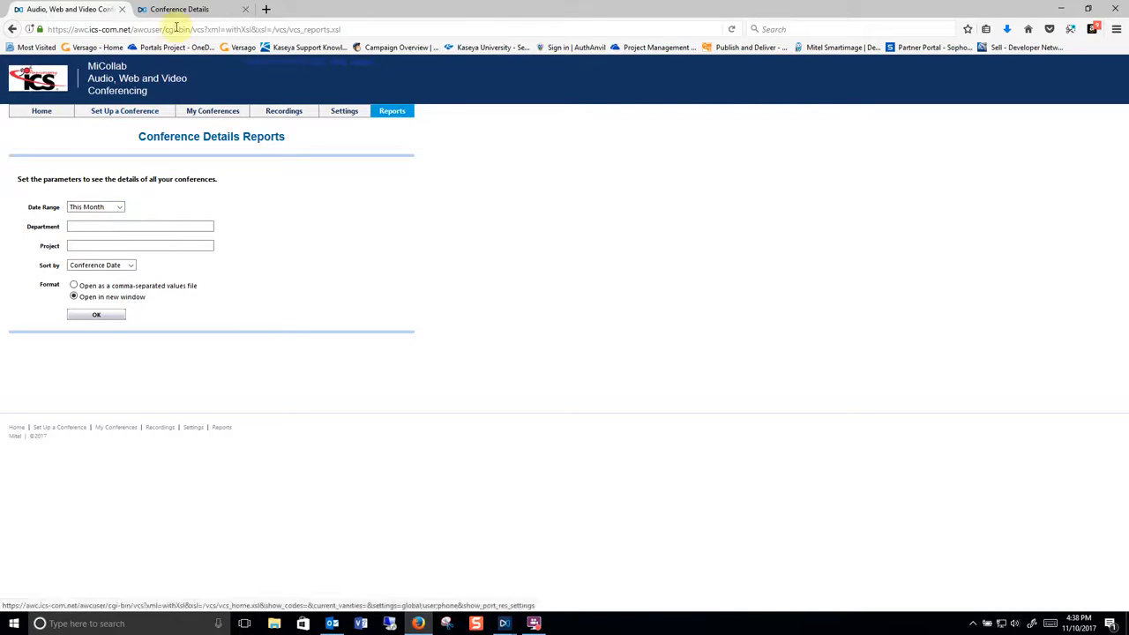
Step: Minimize the browser to reveal the desktop and MiCollab Client
left_click(1057, 10)
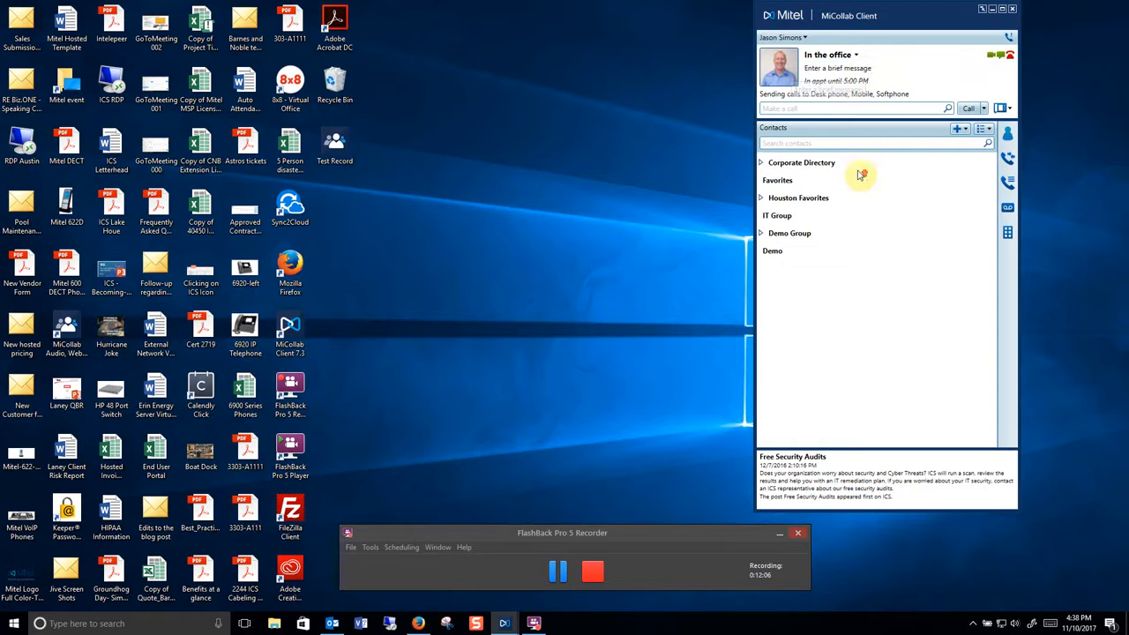